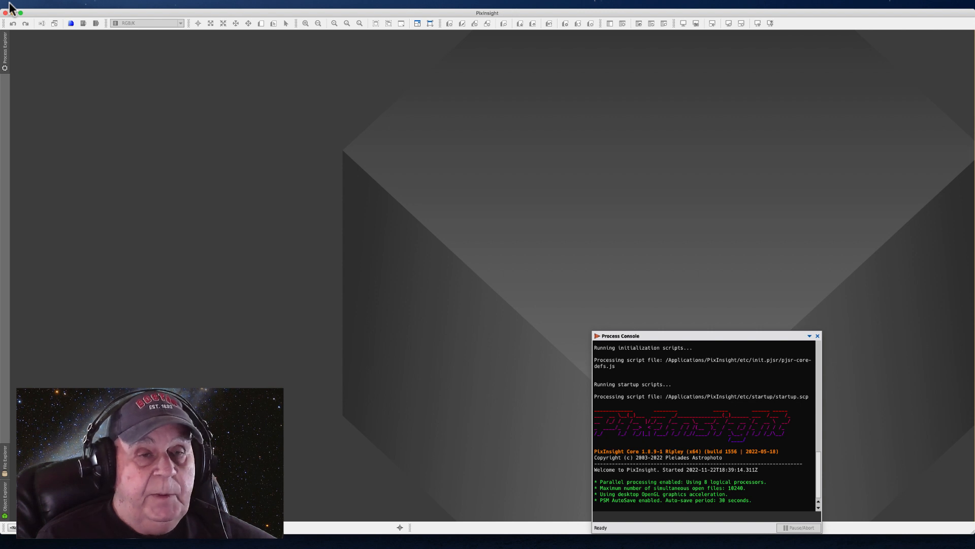
View the Mac's system overview with its macOS version, processor, memory and graphics, and close it
click(10, 4)
click(10, 4)
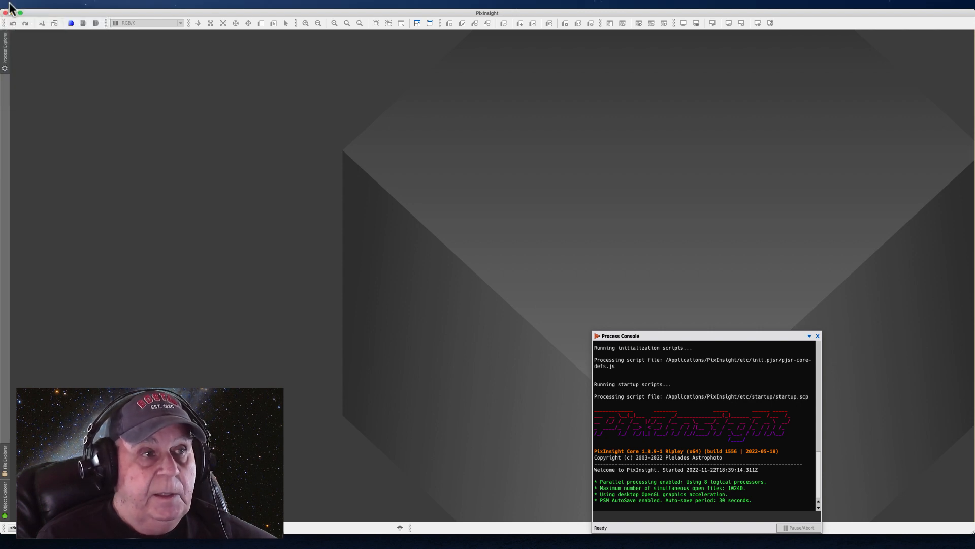
click(11, 4)
click(18, 12)
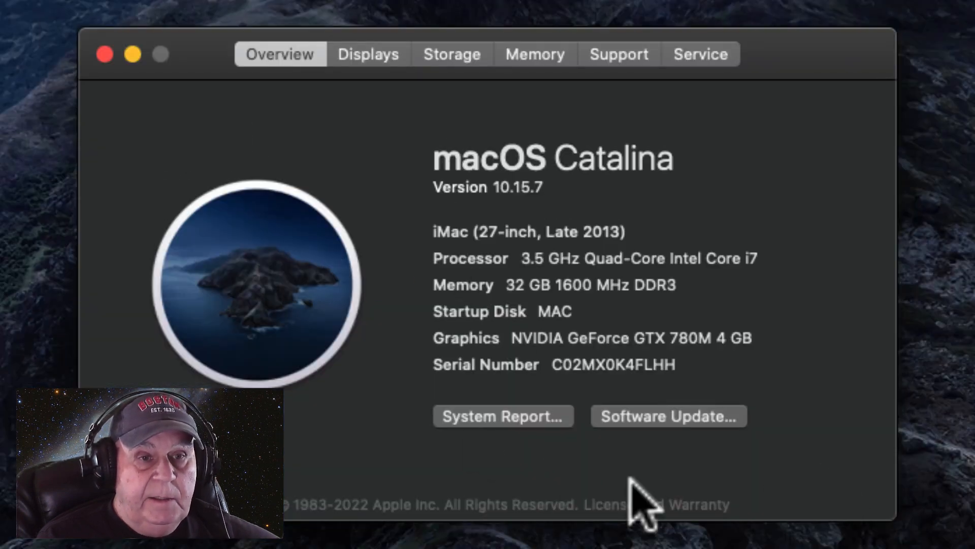
click(105, 54)
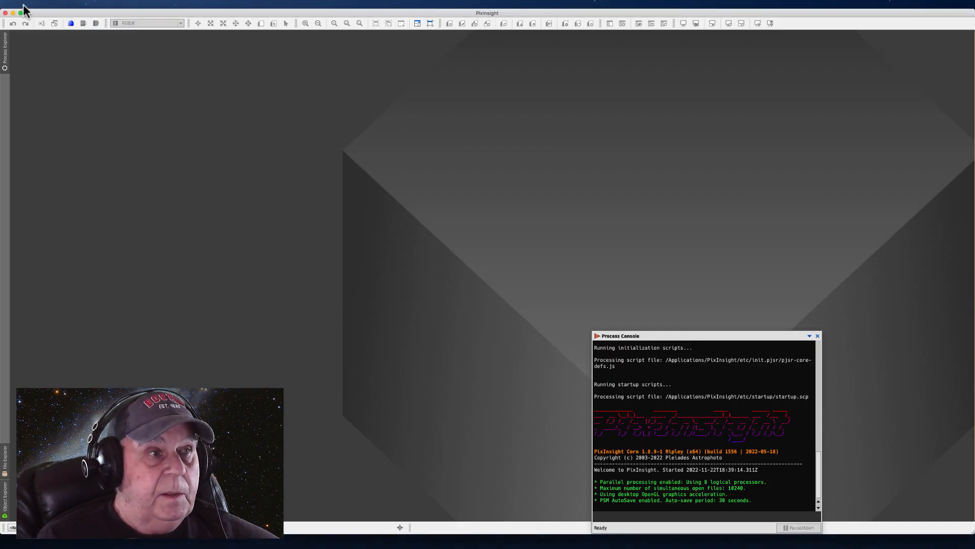
click(30, 4)
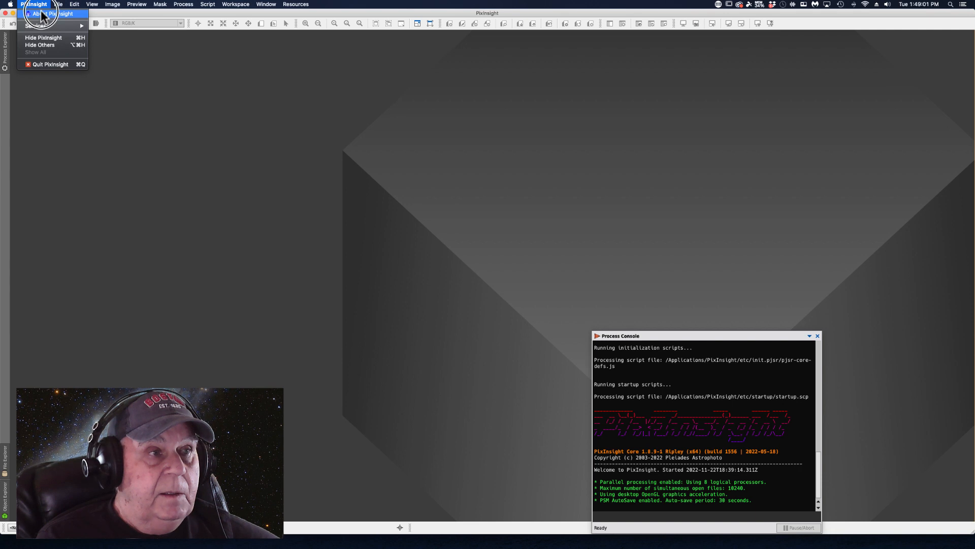
click(37, 25)
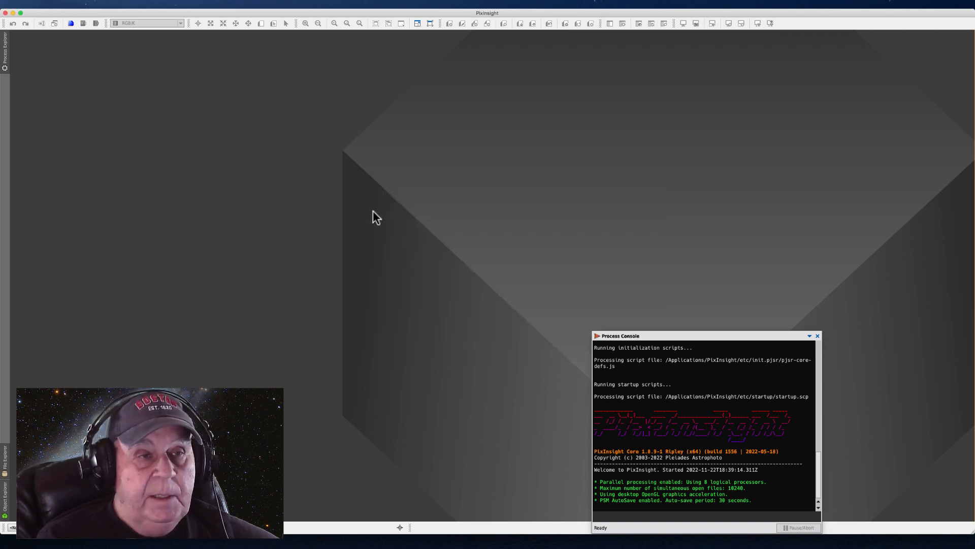
Open the SpectrophotometricColorCalibration process from the list of all processes
click(183, 5)
mouse_move(193, 14)
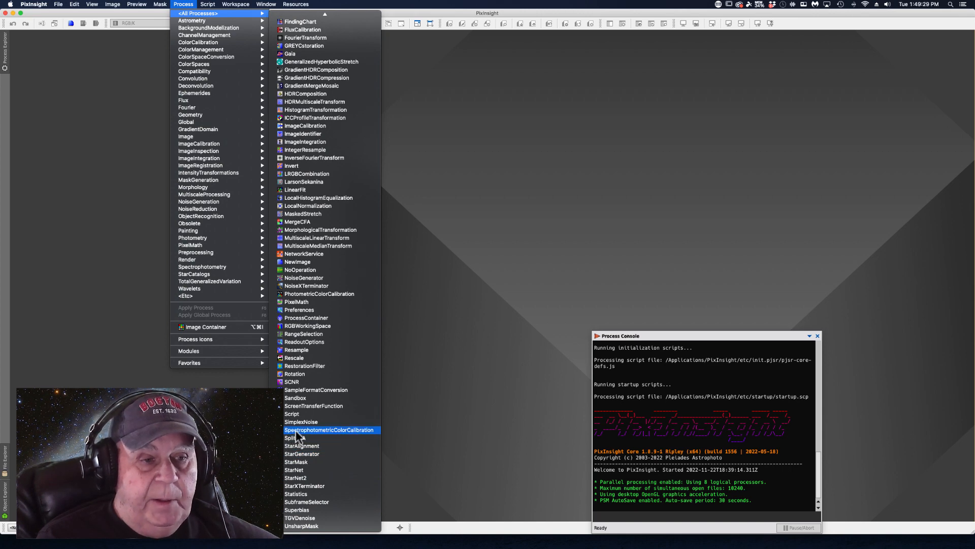
click(327, 430)
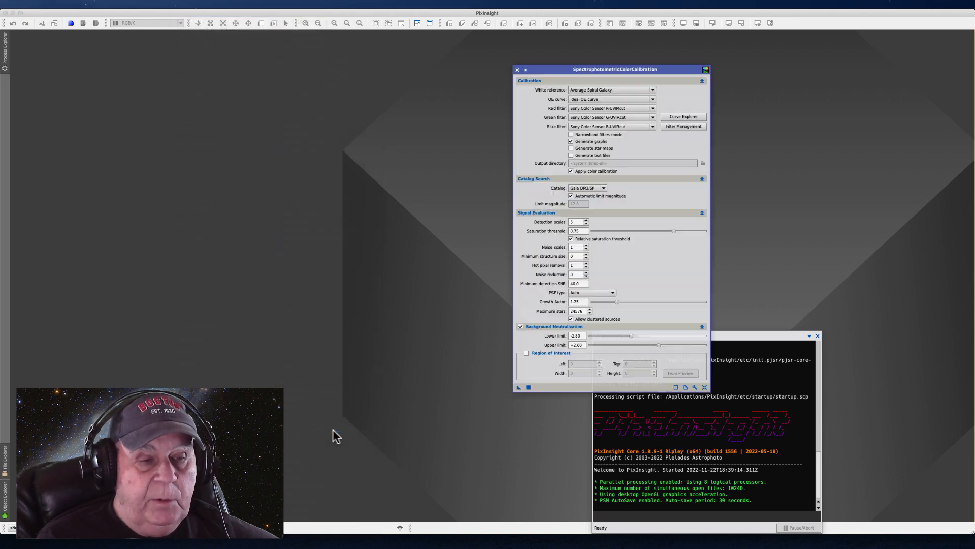
drag(550, 73, 550, 72)
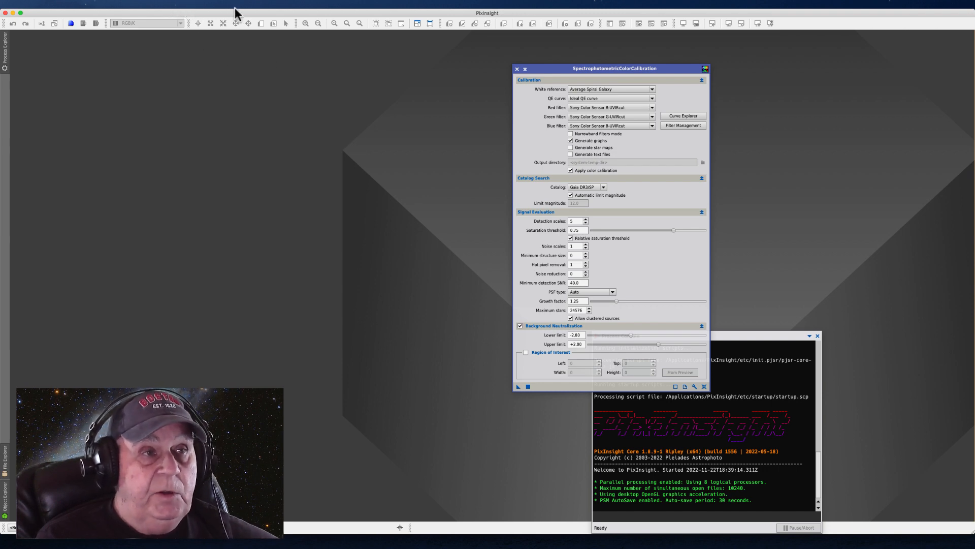
Open the ImageSolver script from the Image Analysis scripts, review its plate-solving parameters and close it
click(182, 5)
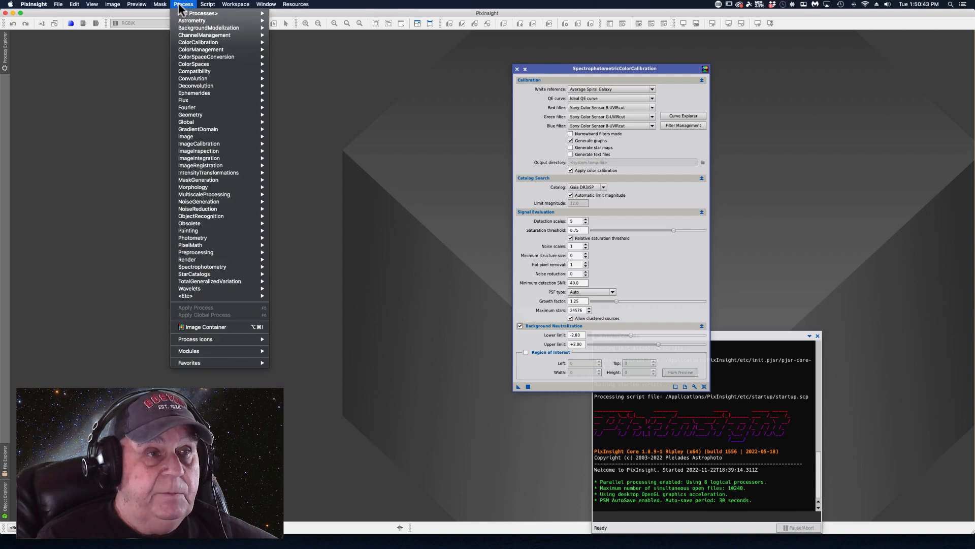
mouse_move(208, 4)
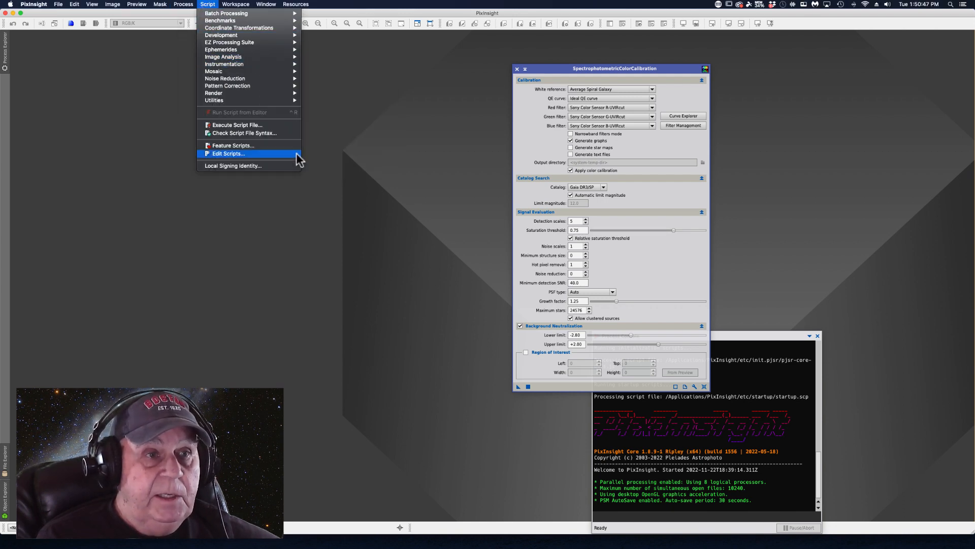
mouse_move(290, 57)
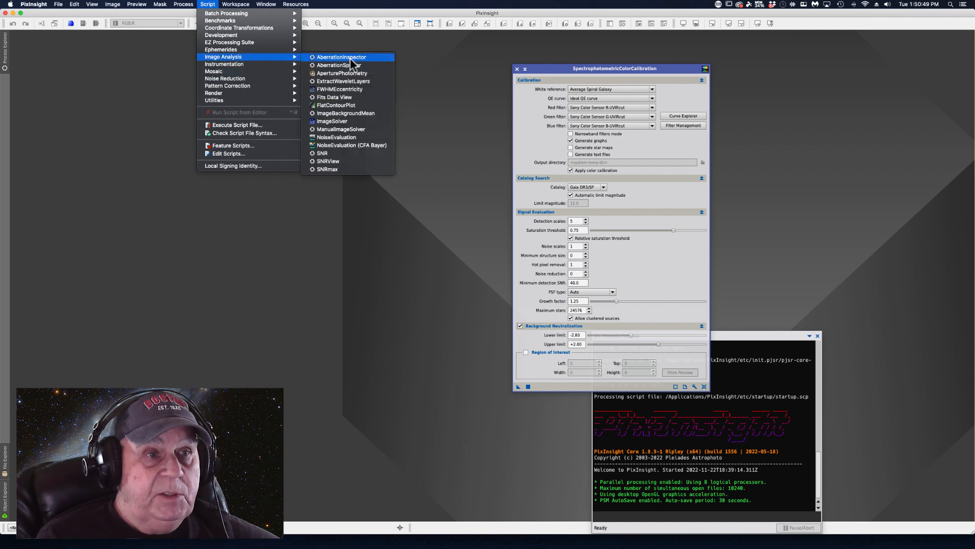
click(331, 122)
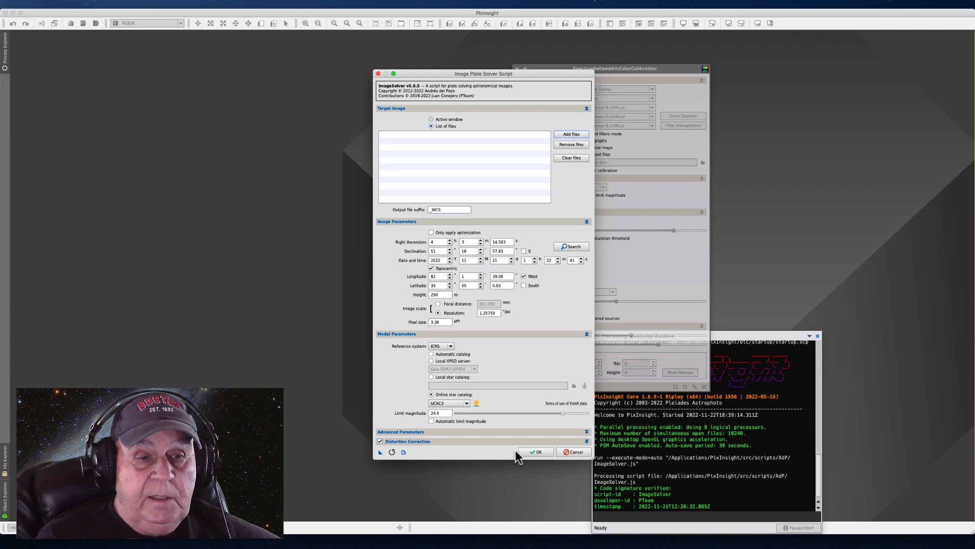
click(379, 74)
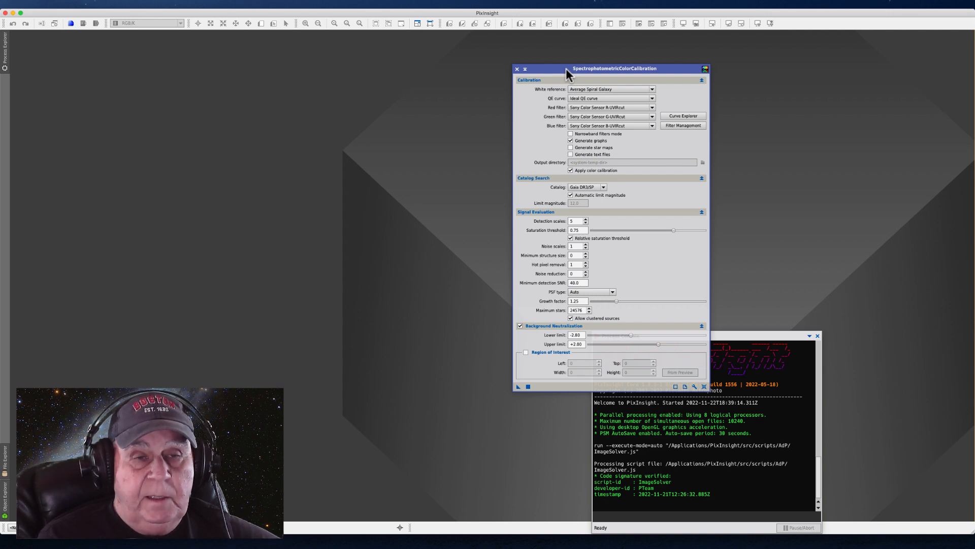
Open the WeightedBatchPreprocessing script and show the calibration settings of the 120 s light frames
drag(558, 68, 567, 47)
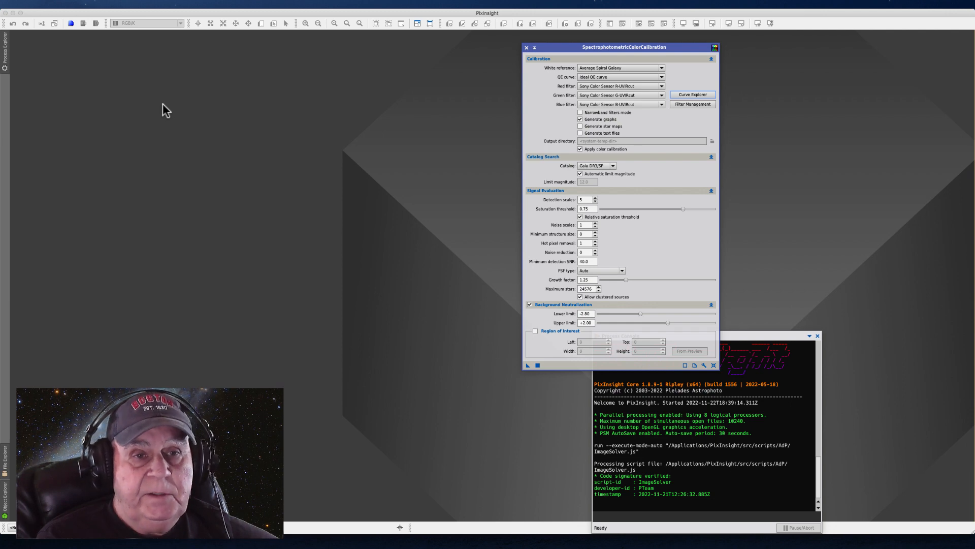
click(208, 5)
mouse_move(228, 13)
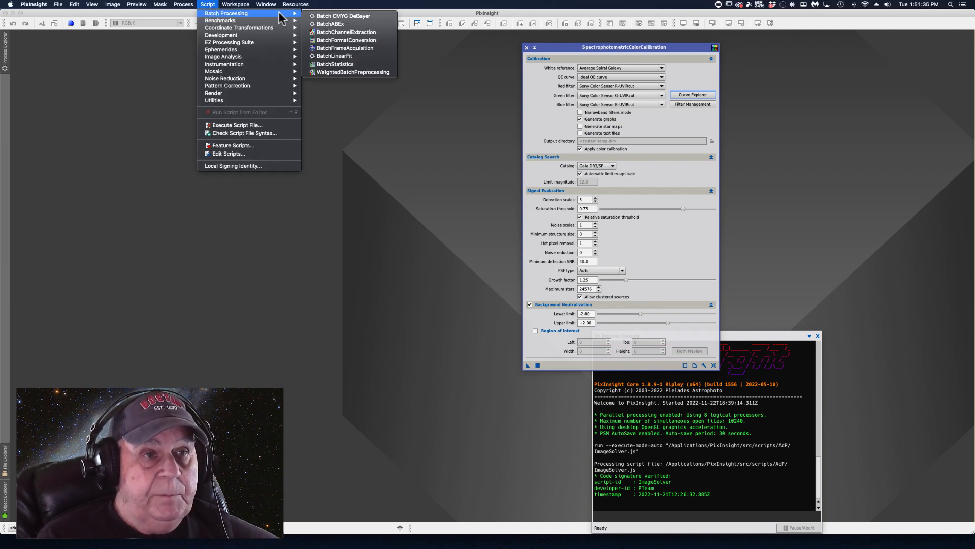
click(346, 79)
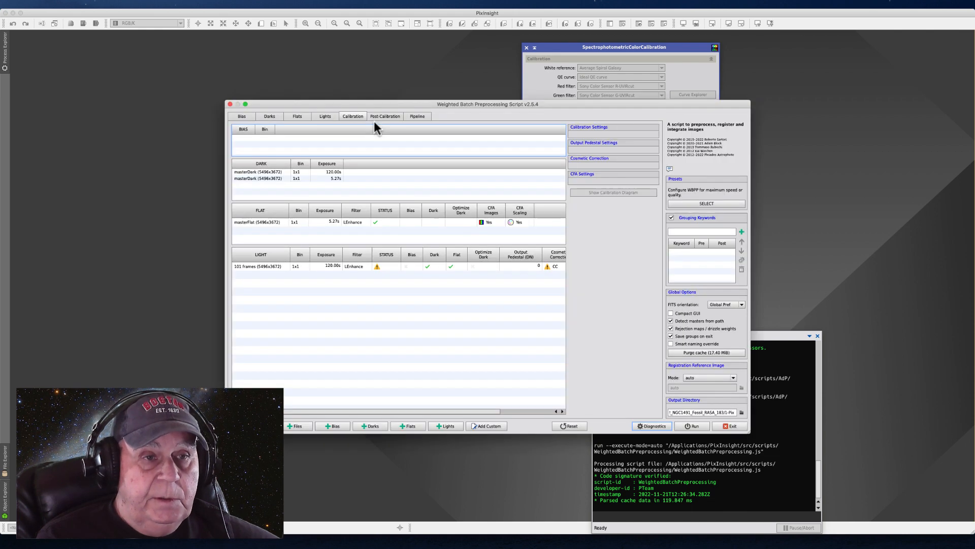
drag(434, 102, 306, 89)
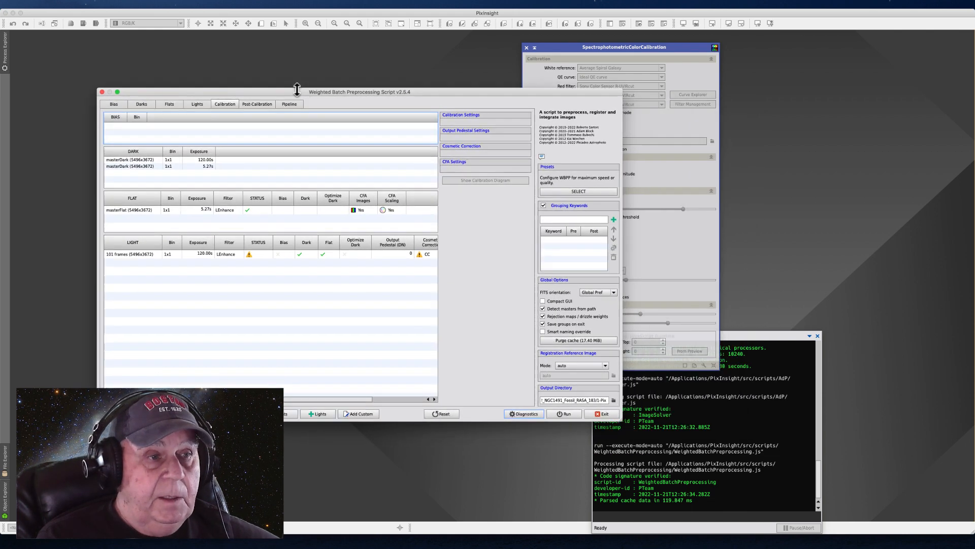
click(171, 255)
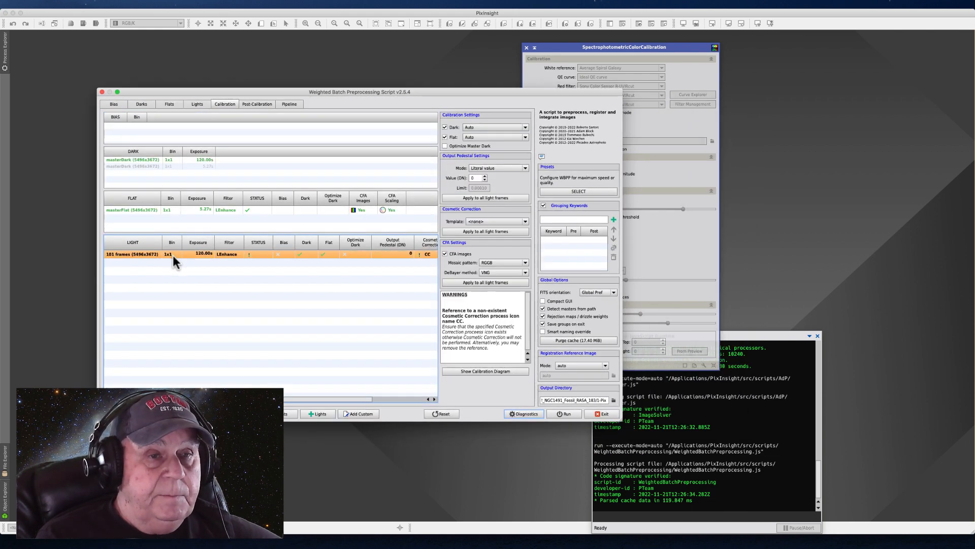
drag(350, 92, 285, 60)
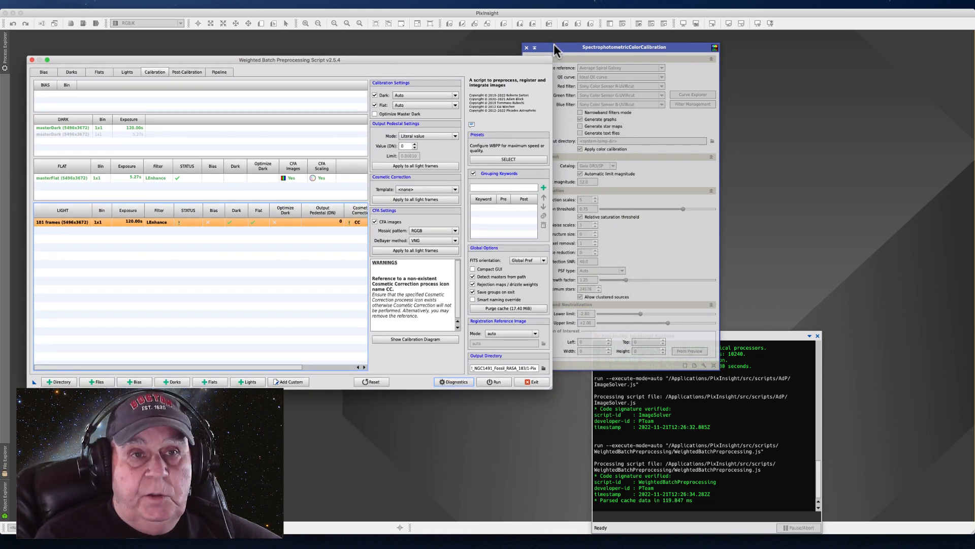
click(616, 41)
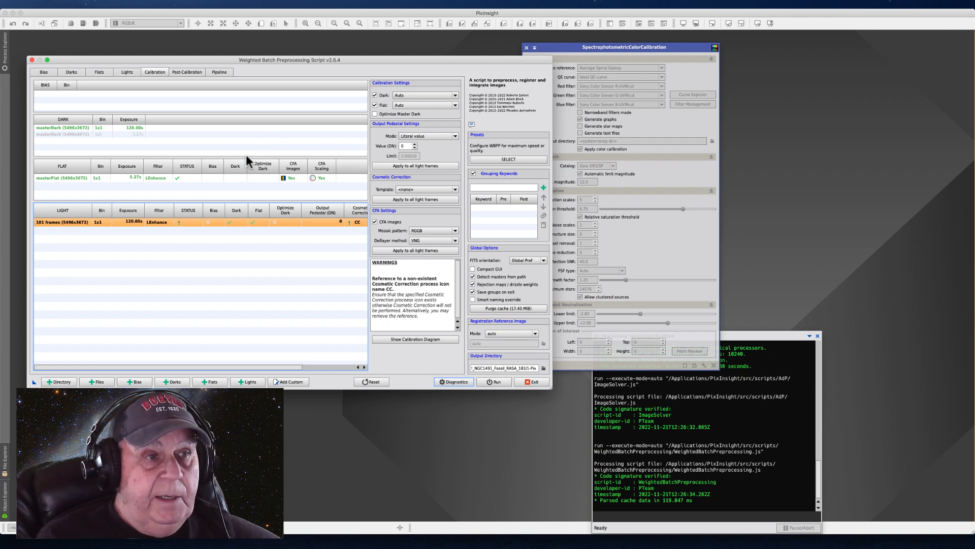
Apply the post-calibration drizzle configuration of the 120 s light group (scale 1, drop shrink 1.00, Square) to all groups
click(185, 74)
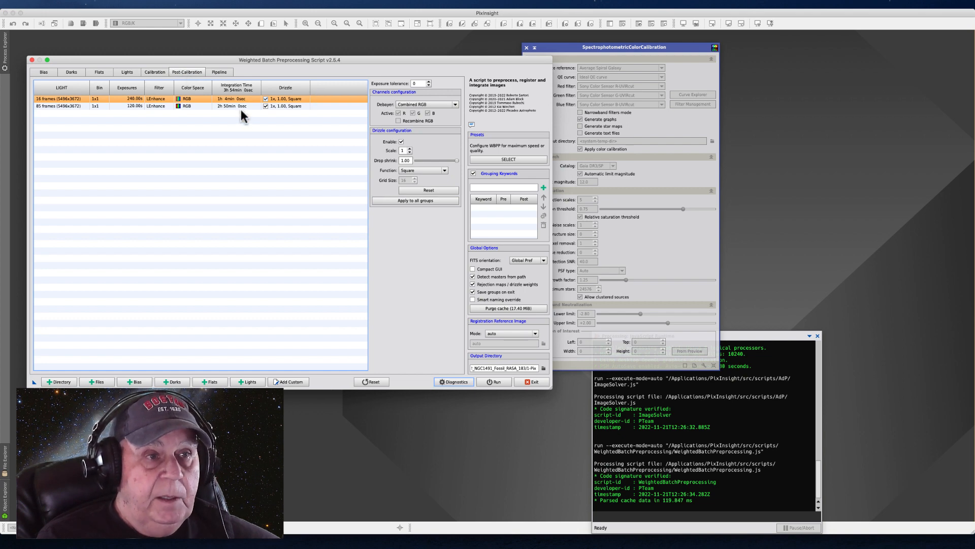
click(204, 105)
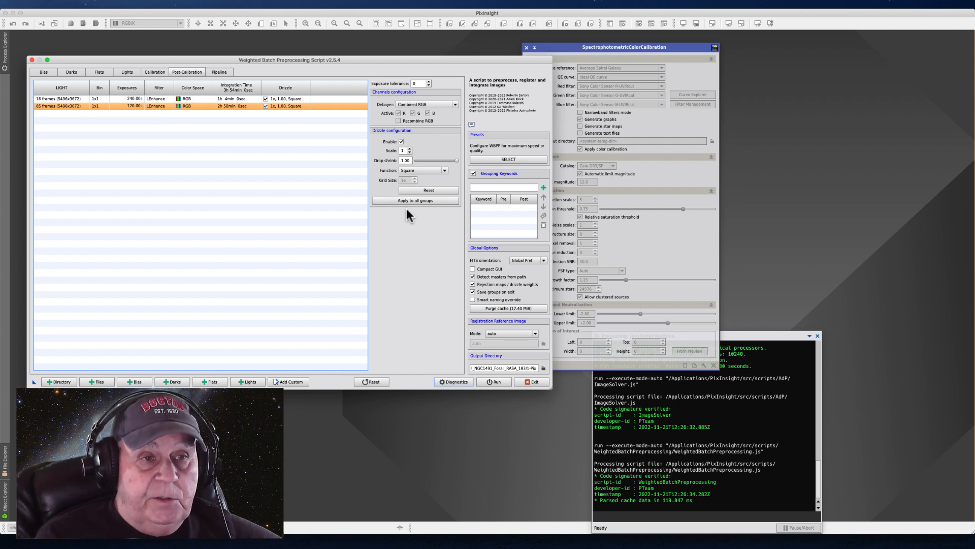
click(393, 201)
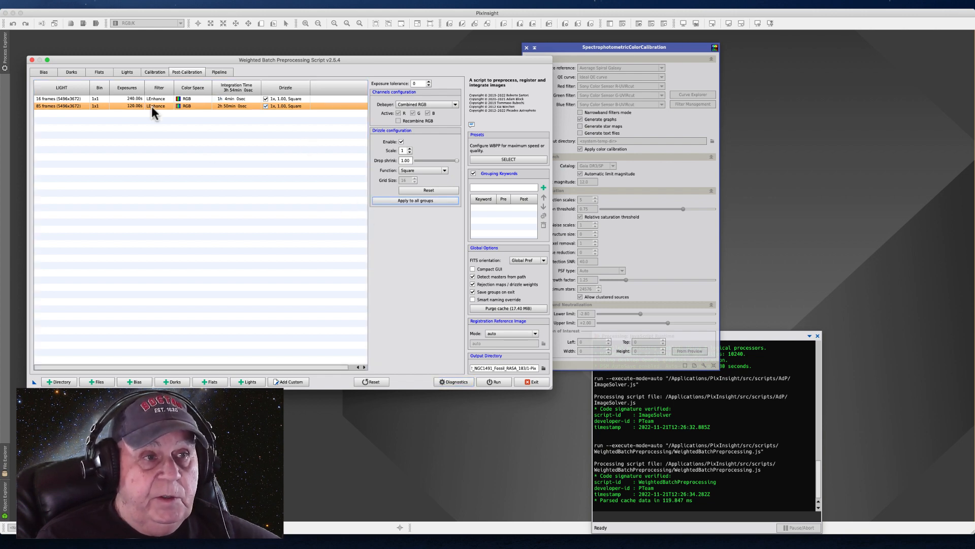
Set the DeBayer method of the 120 s light frames to VNG and exit the preprocessing script
click(148, 71)
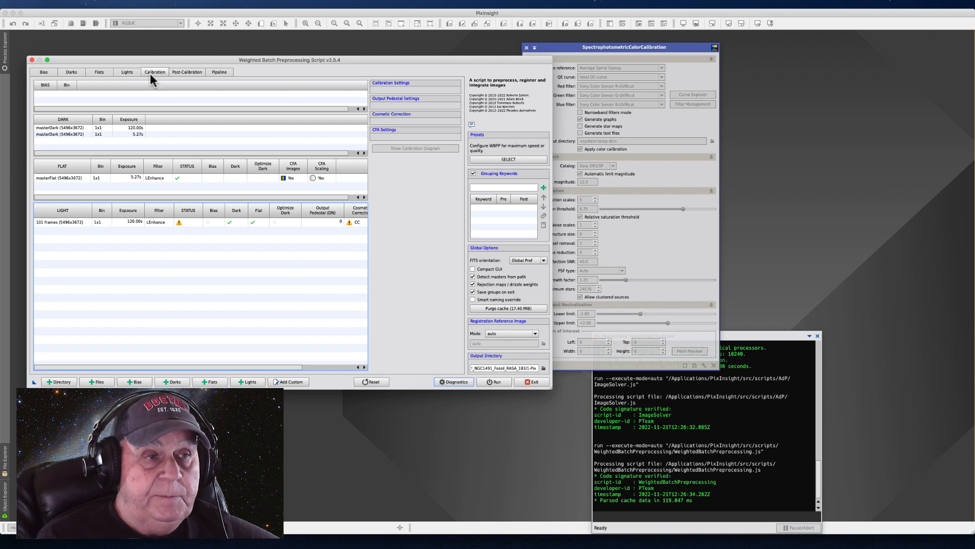
click(223, 222)
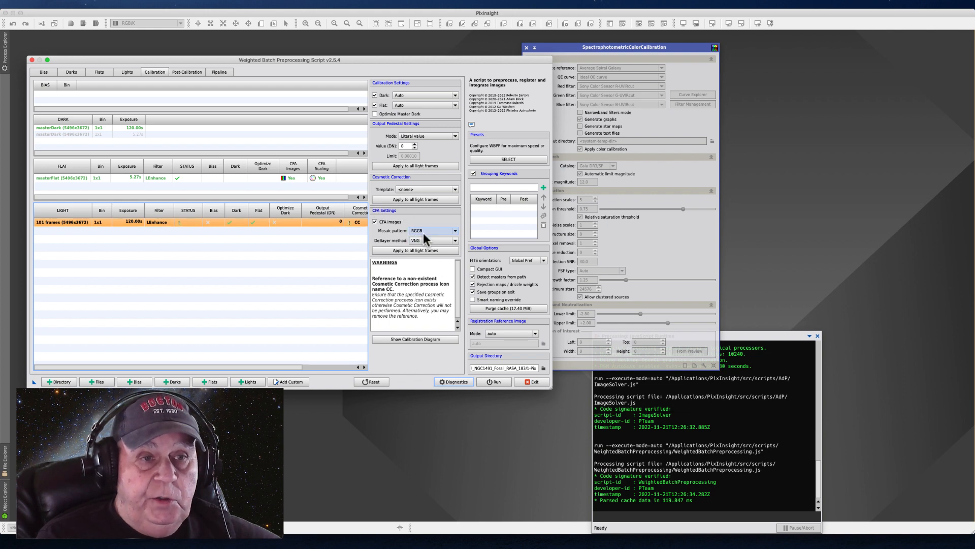
click(454, 240)
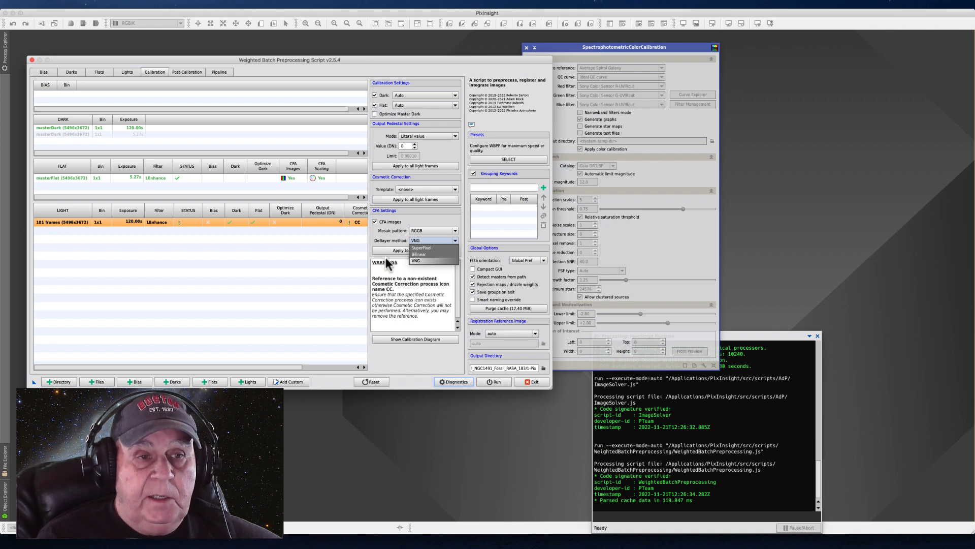
click(418, 260)
scroll(356, 217, right, 1)
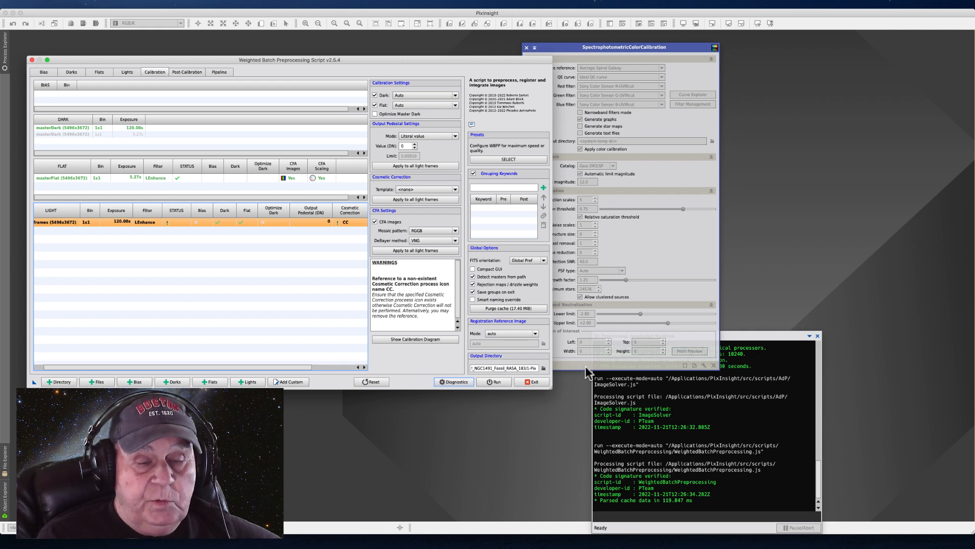
click(528, 383)
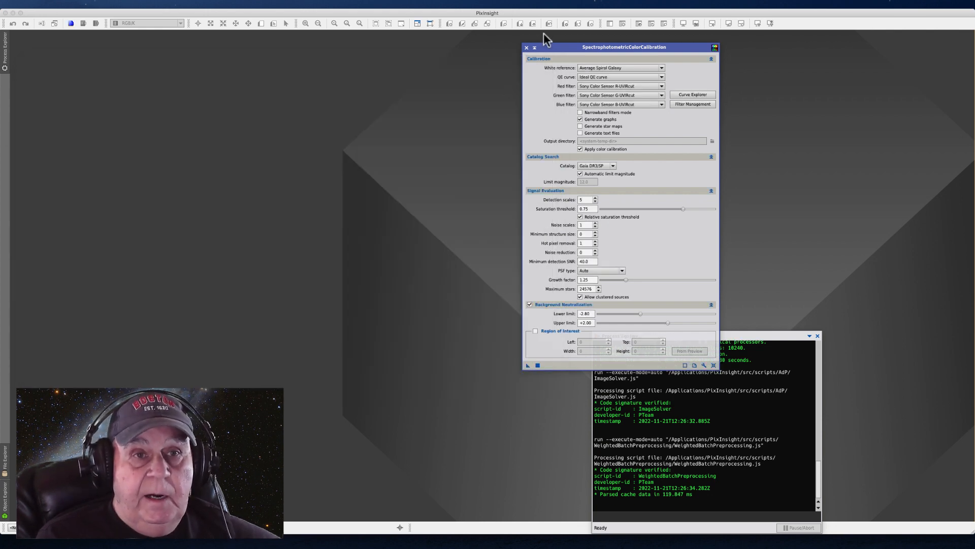
drag(559, 44, 509, 38)
double_click(509, 39)
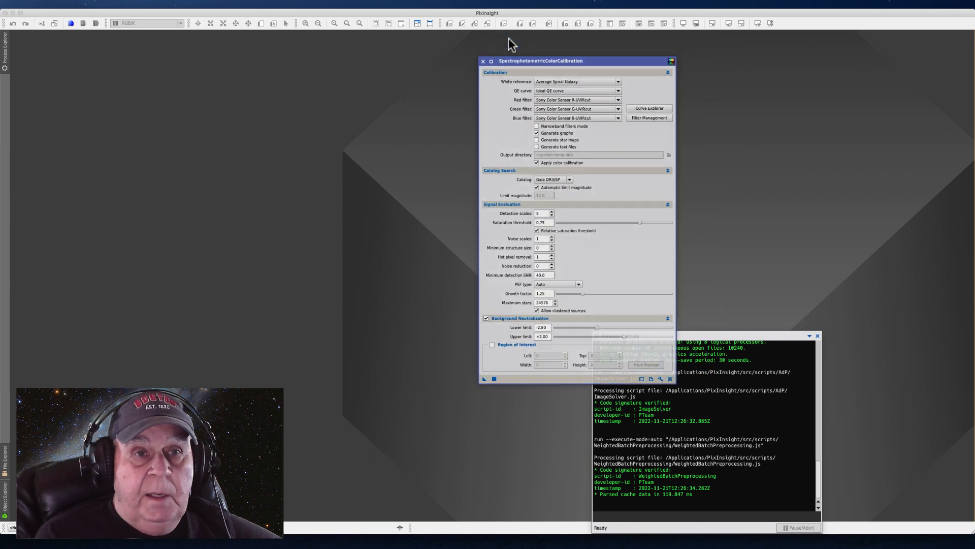
double_click(559, 198)
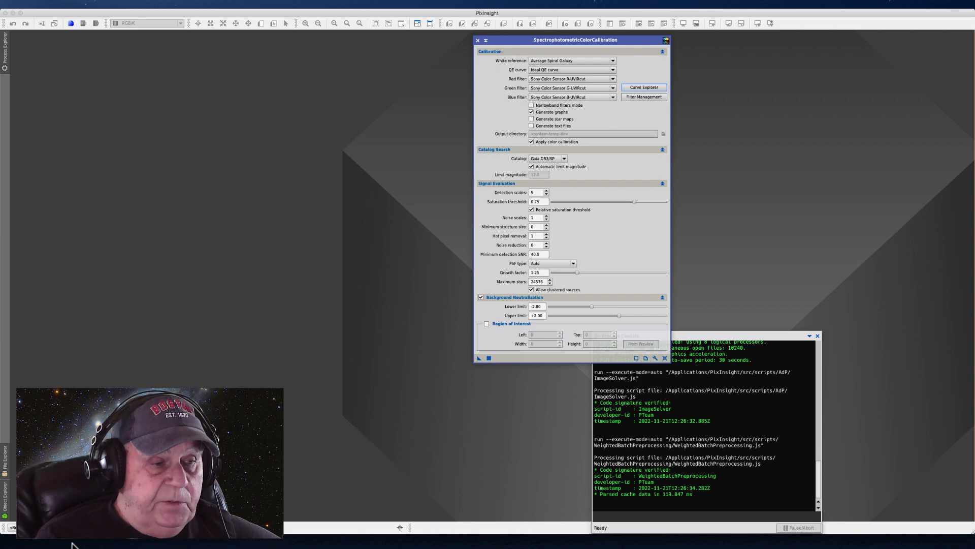
Switch to Chrome, open the PixInsight Software Distribution page and expand the Gaia DR3/SP small and complete set file lists
key(ctrl+Right)
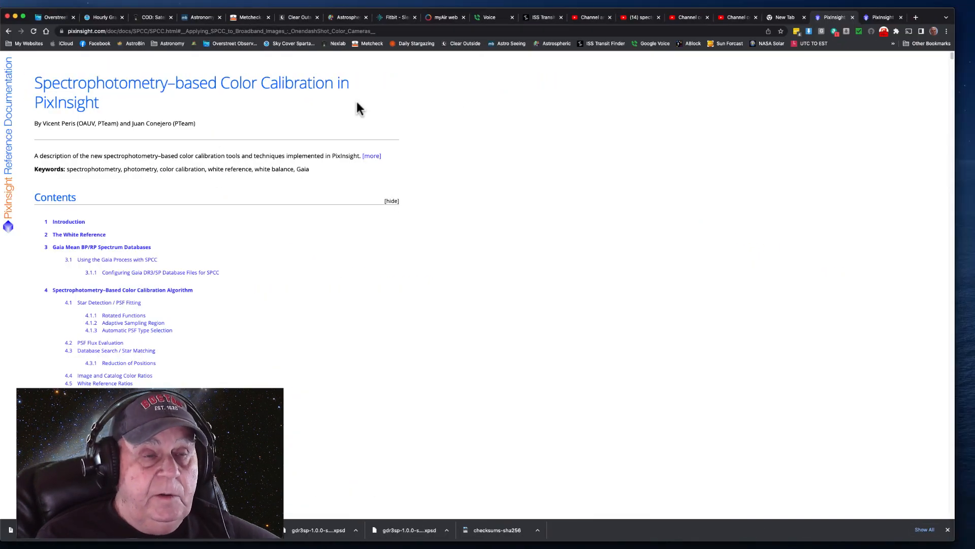
click(882, 17)
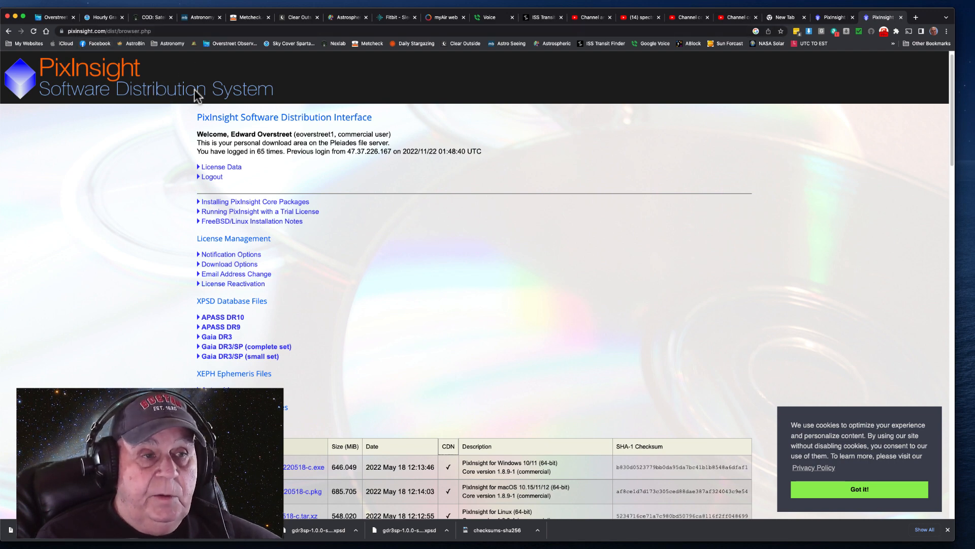
scroll(230, 354, down, 3)
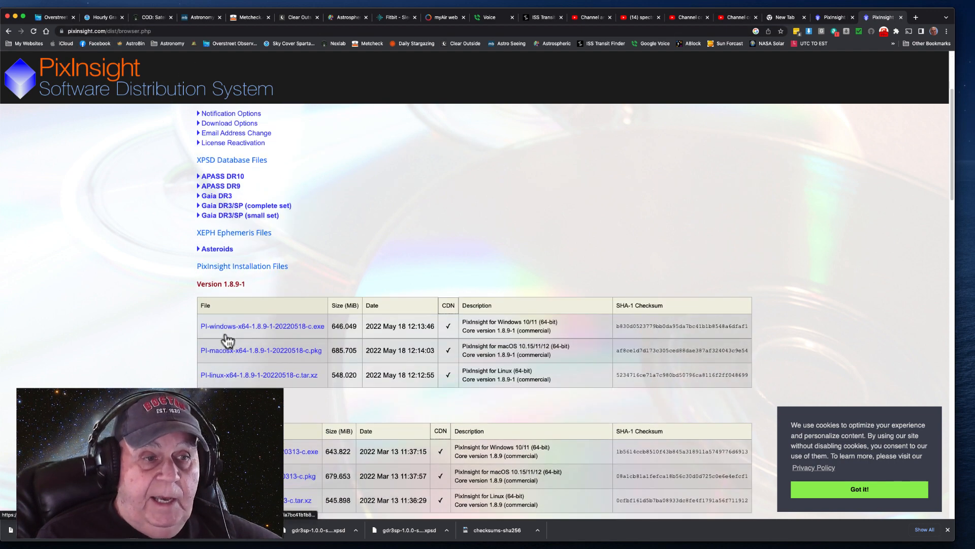
scroll(267, 321, down, 1)
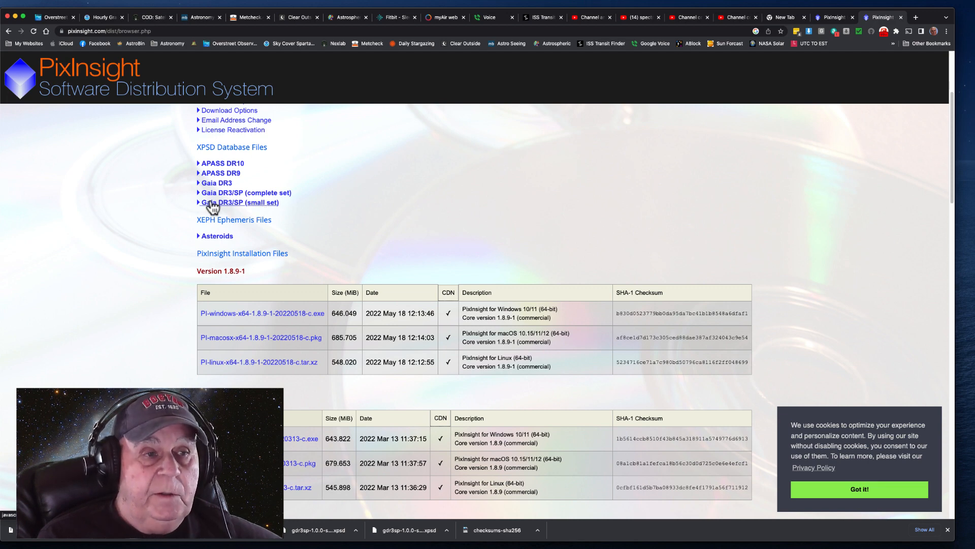
click(261, 204)
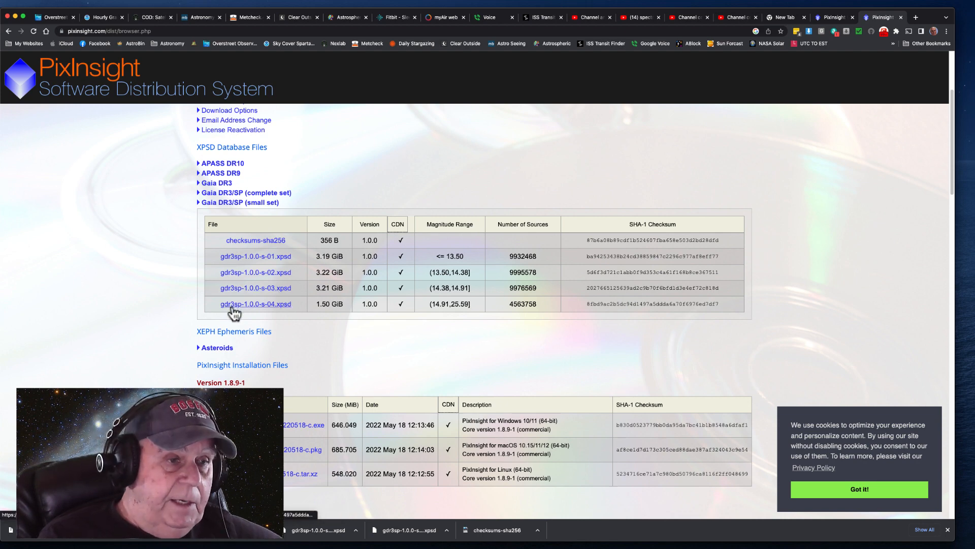
click(244, 194)
scroll(203, 335, down, 5)
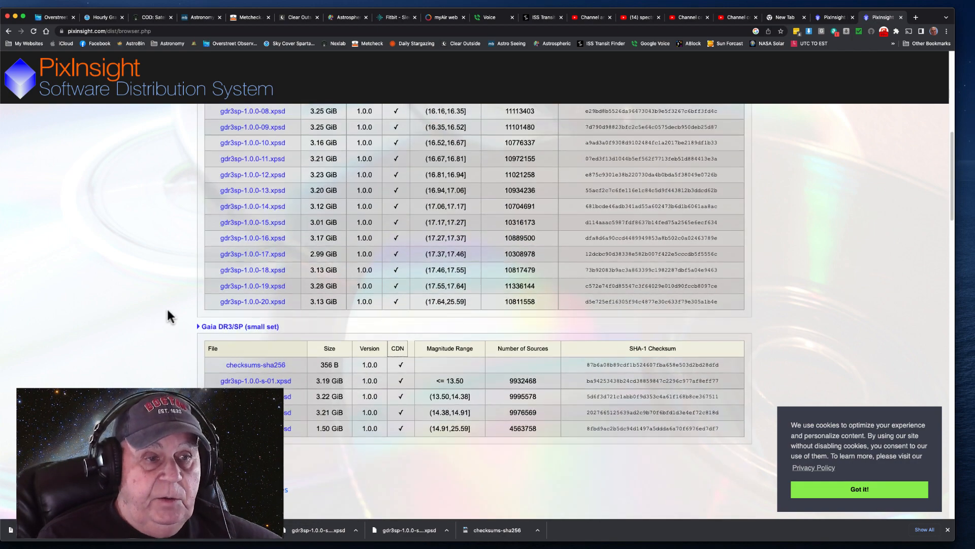
Collapse the Gaia DR3/SP complete set file list, leaving the small set list expanded
scroll(168, 316, up, 3)
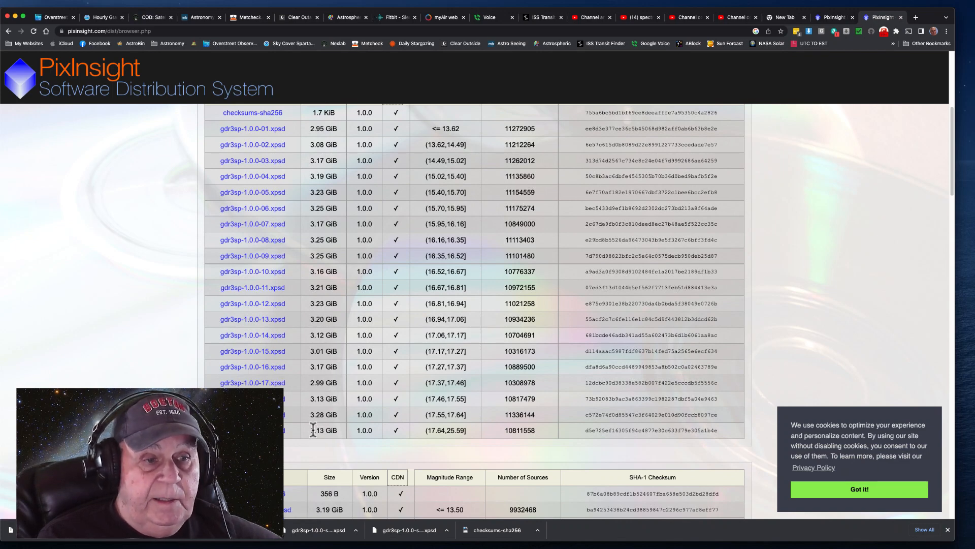
scroll(199, 251, up, 3)
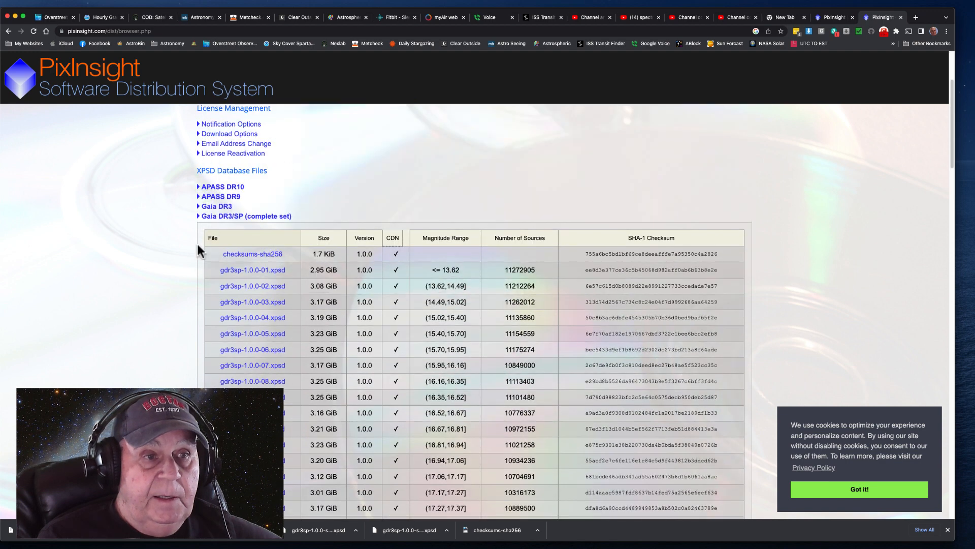
click(197, 217)
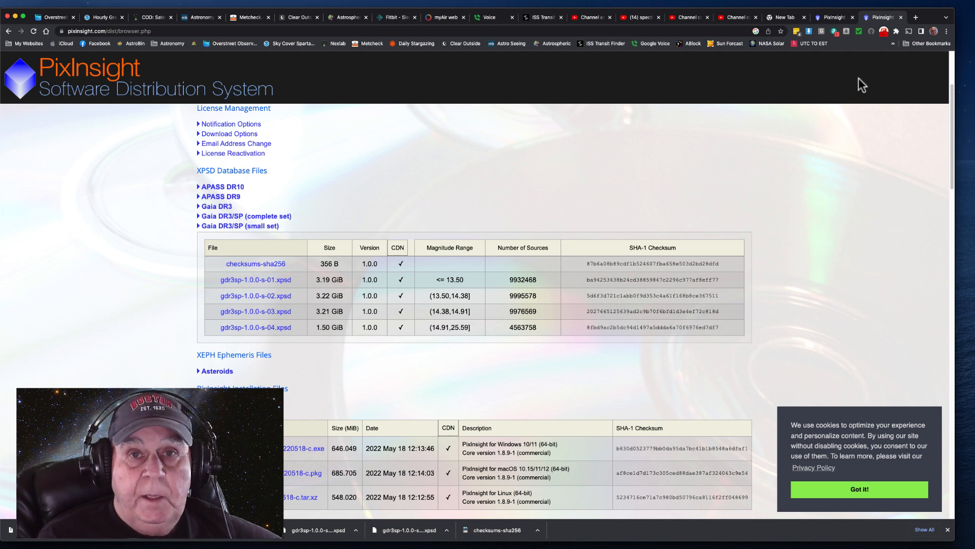
Show the Spectrophotometry-based Color Calibration documentation and examine its white reference, Gaia database, star detection and PSF sections, then return to its contents
click(826, 20)
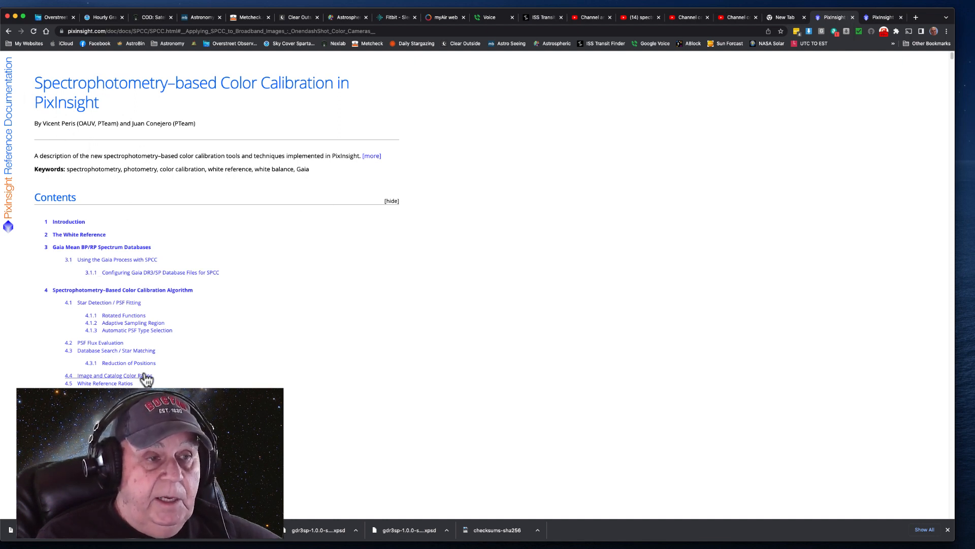
scroll(254, 290, down, 5)
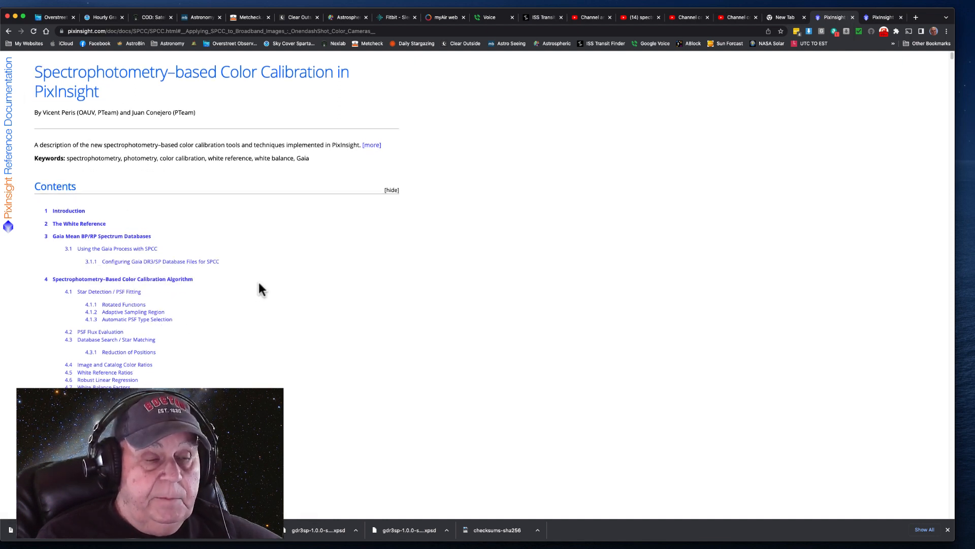
scroll(266, 285, down, 15)
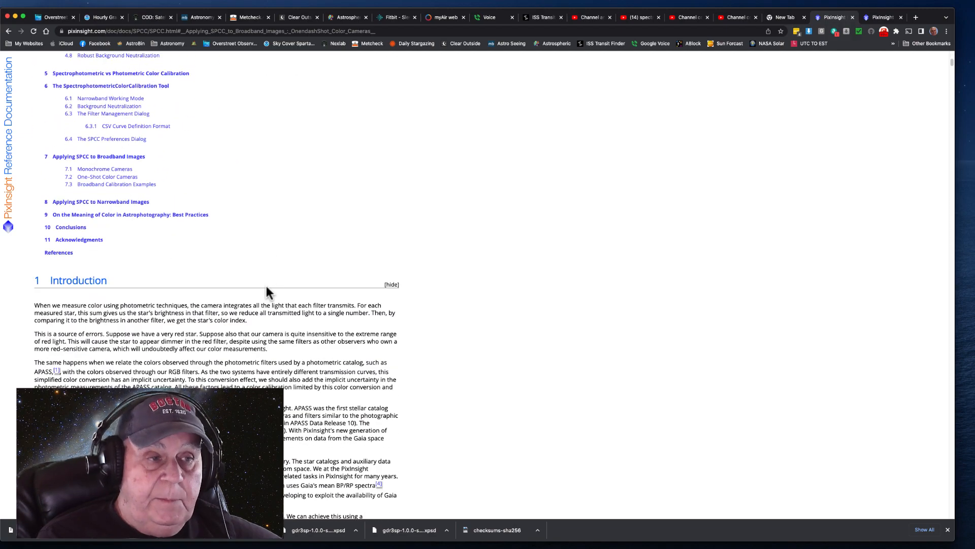
scroll(259, 289, down, 20)
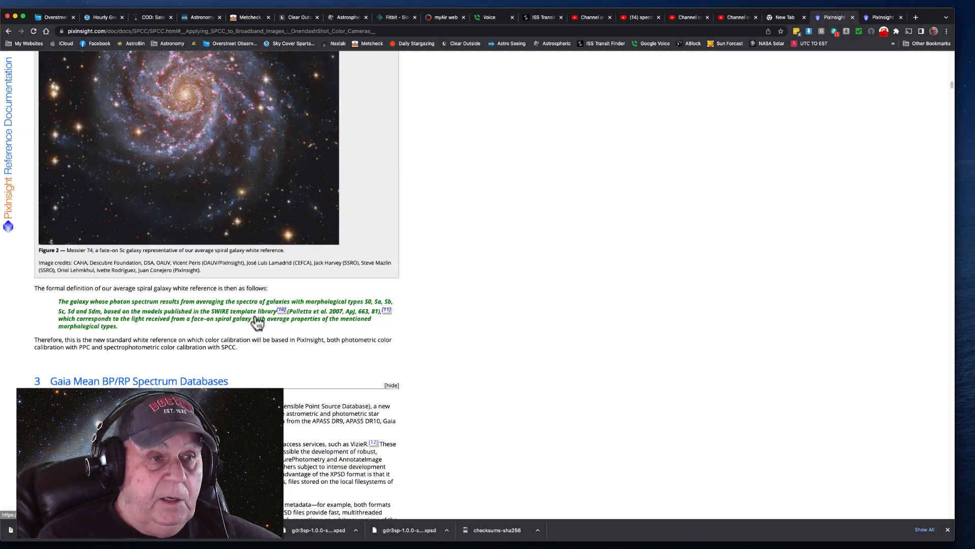
scroll(257, 319, down, 20)
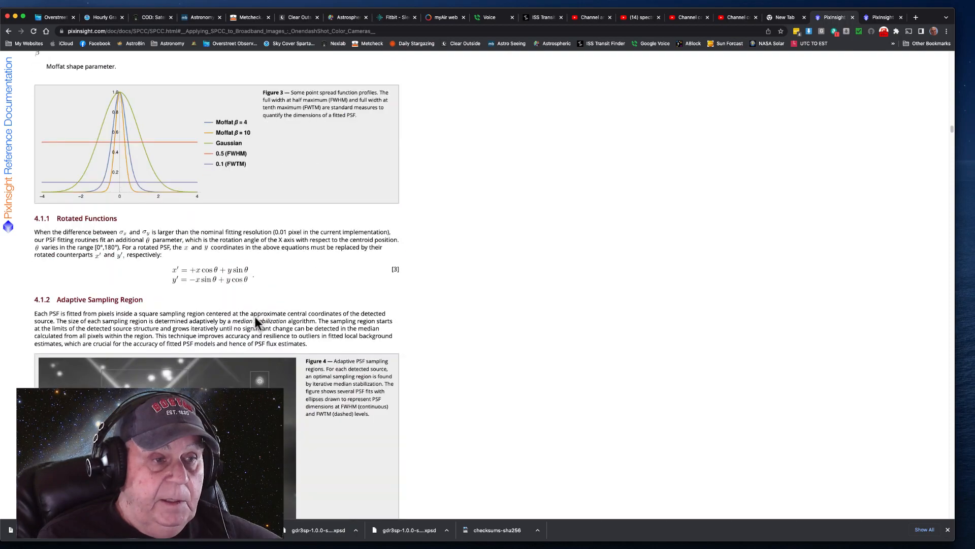
scroll(255, 316, up, 20)
scroll(259, 322, down, 5)
scroll(263, 329, down, 10)
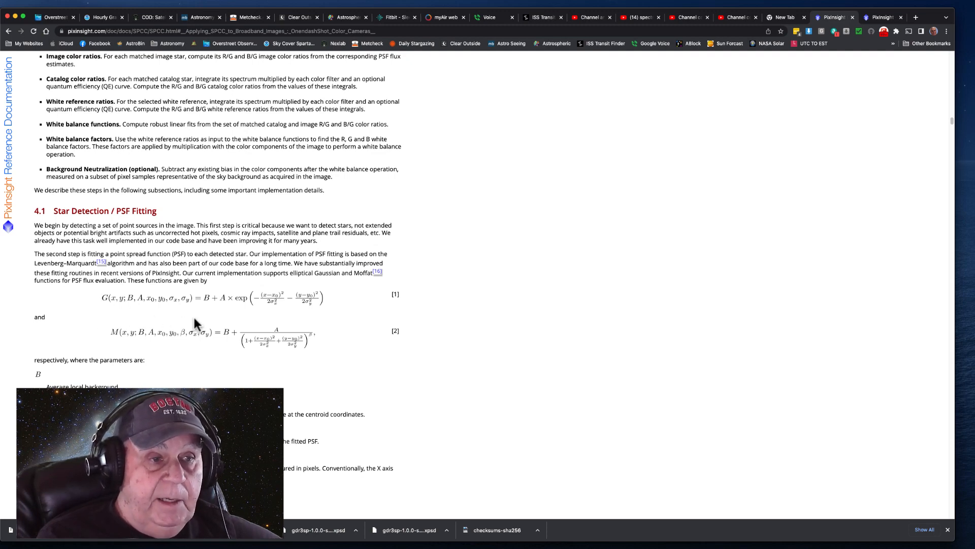
scroll(212, 347, down, 6)
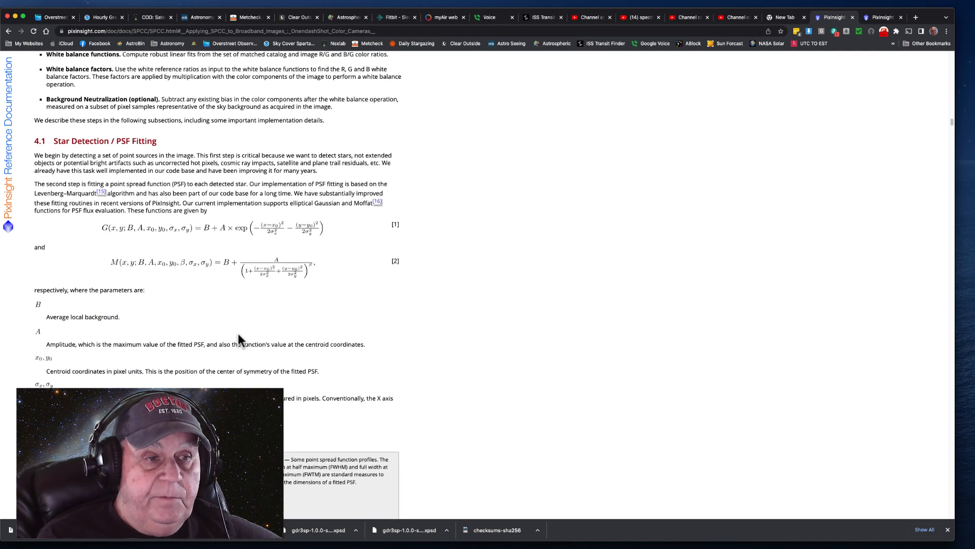
scroll(250, 334, down, 5)
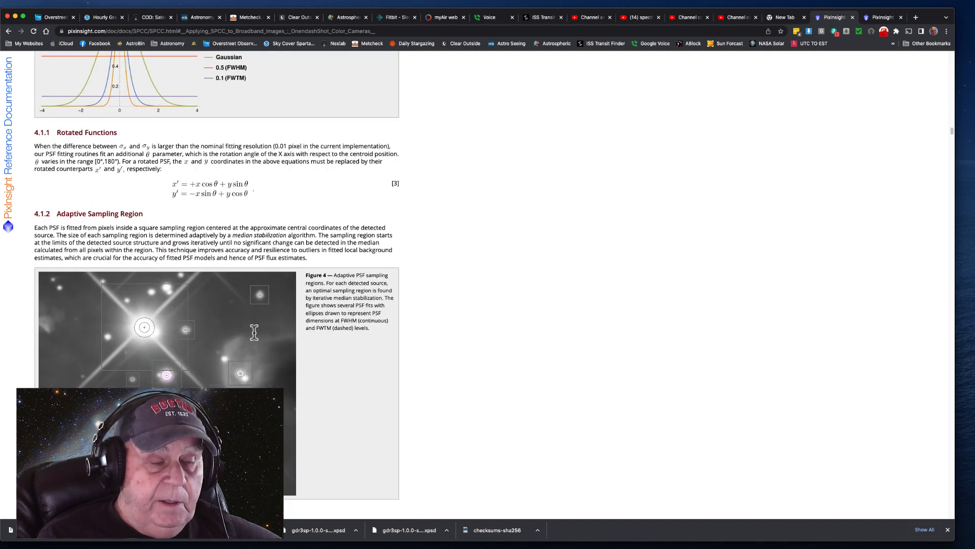
scroll(256, 332, down, 6)
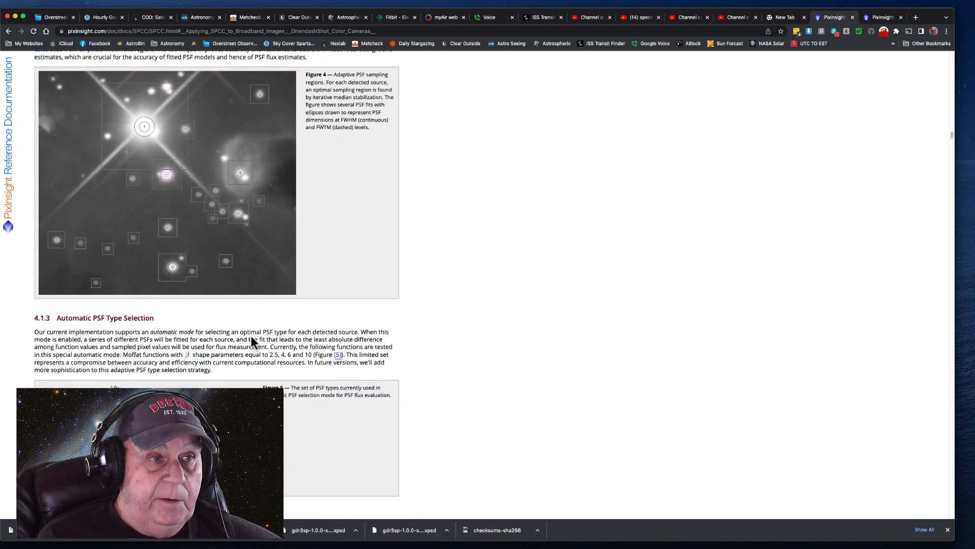
scroll(245, 344, down, 4)
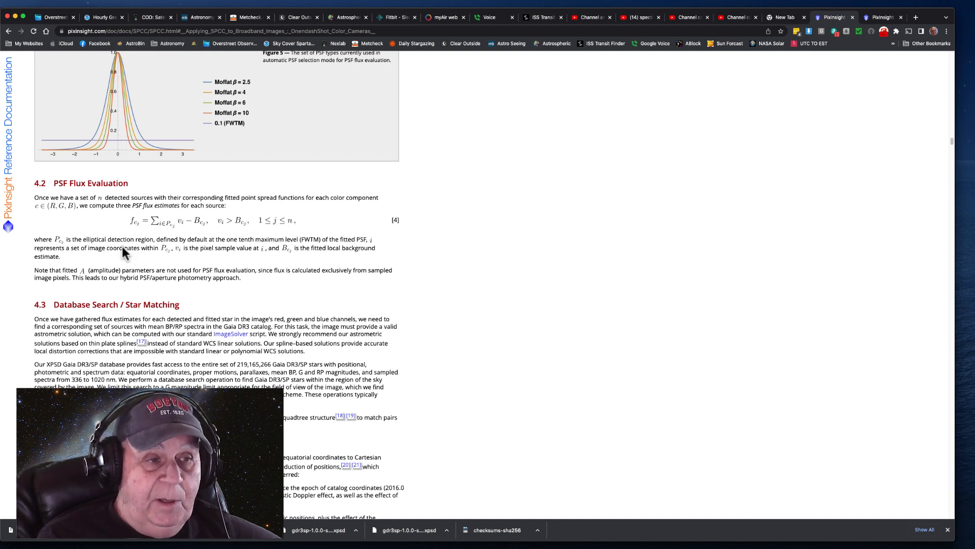
scroll(166, 258, up, 15)
scroll(167, 257, up, 15)
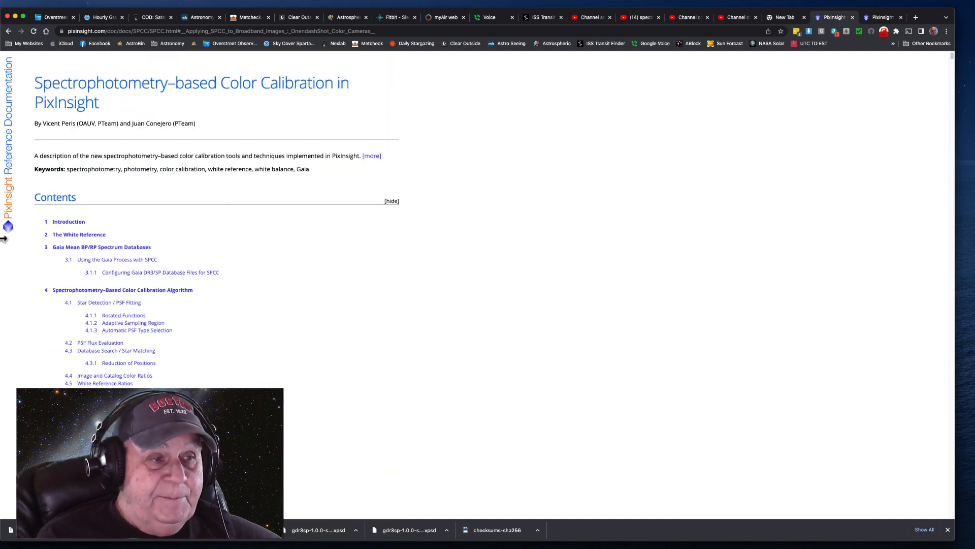
Open section 7.1 Monochrome Cameras from the contents of the SPCC documentation
scroll(125, 303, down, 3)
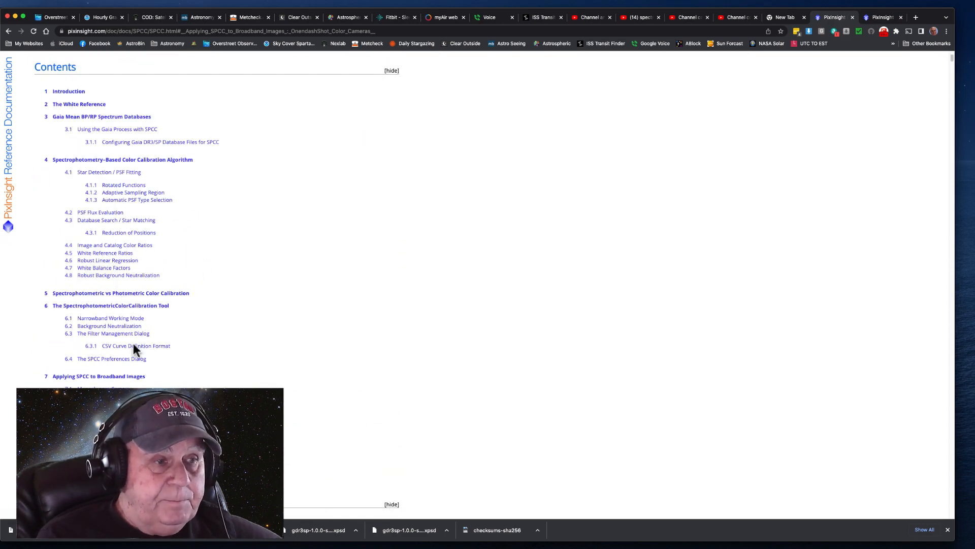
scroll(127, 402, down, 1)
scroll(104, 375, down, 3)
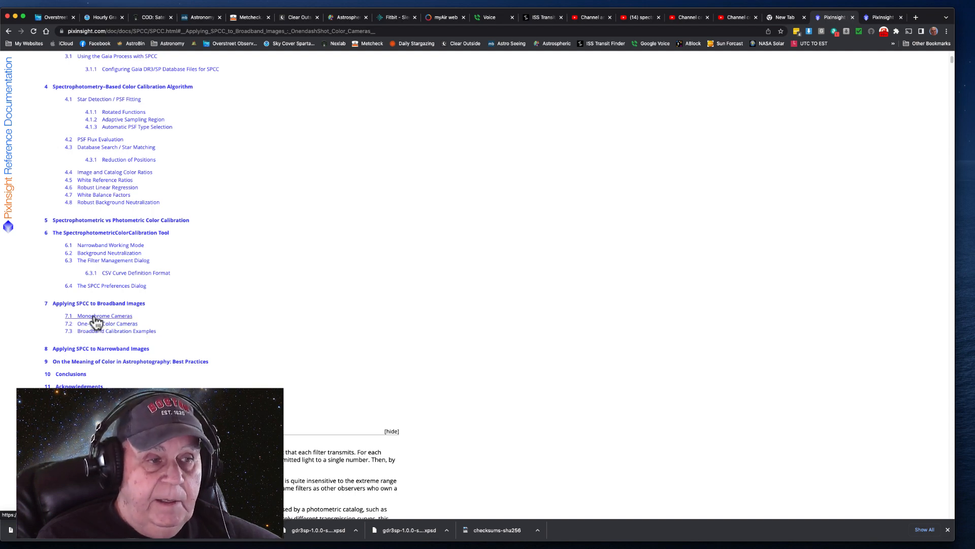
click(95, 316)
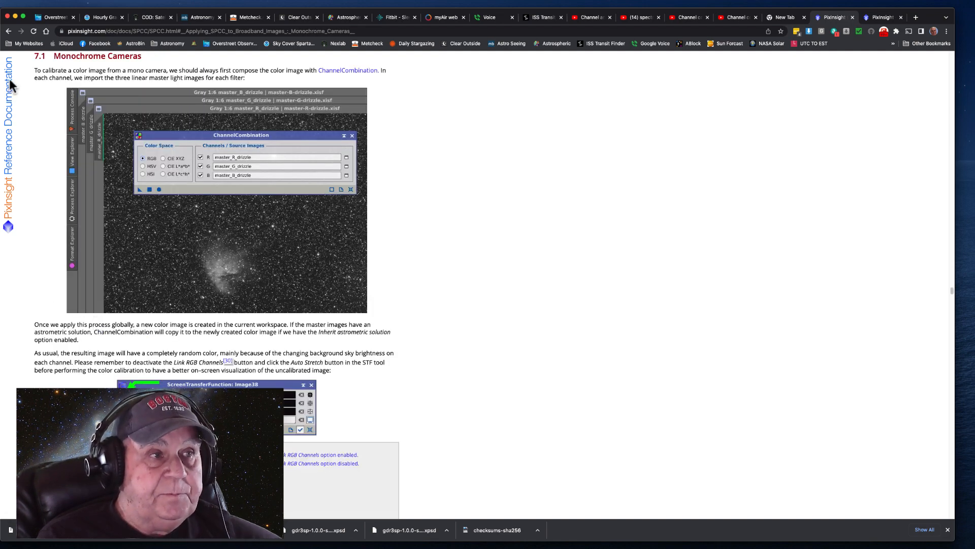
Return to the contents, open section 7.2 One-Shot Color Cameras and examine the Sony sensor filter options and the drizzle recommendation
click(8, 31)
click(95, 325)
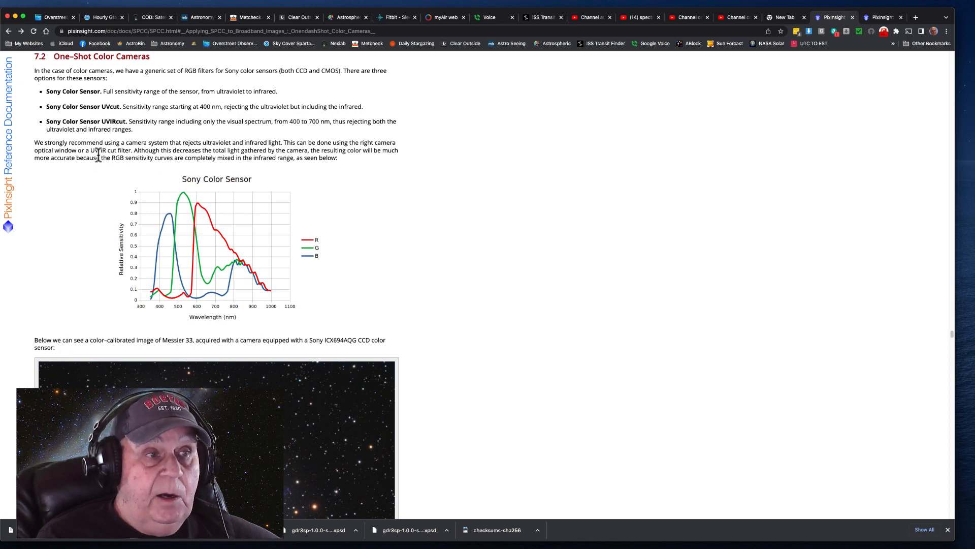
scroll(200, 245, down, 12)
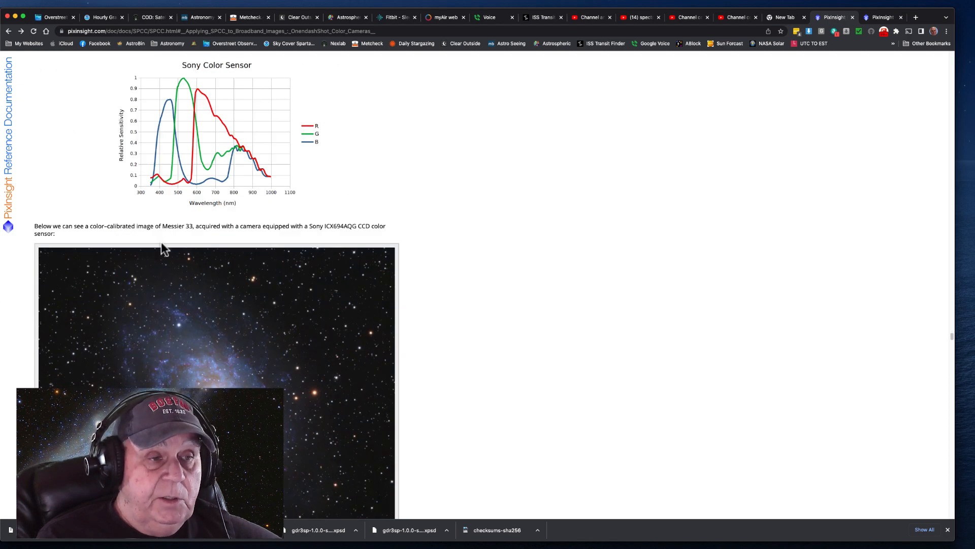
scroll(220, 244, down, 5)
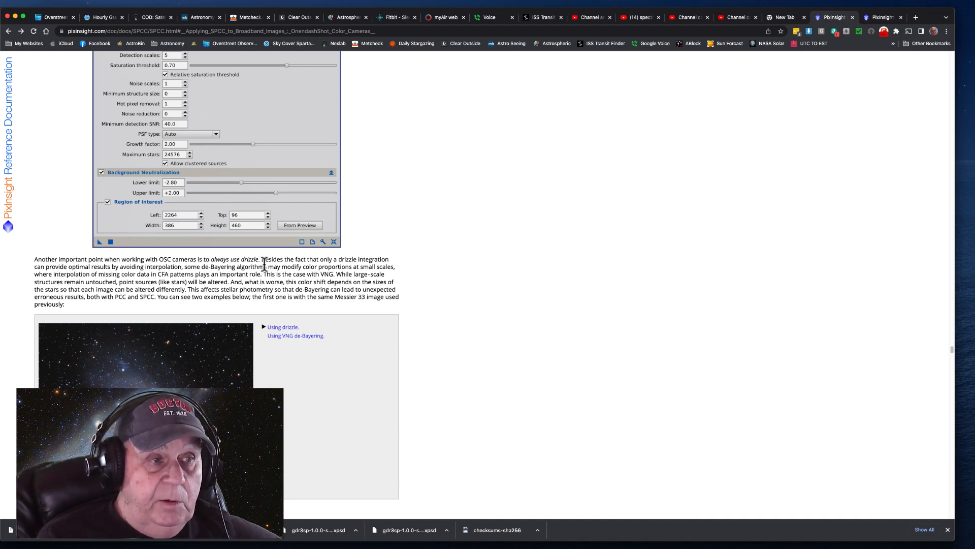
scroll(266, 264, up, 20)
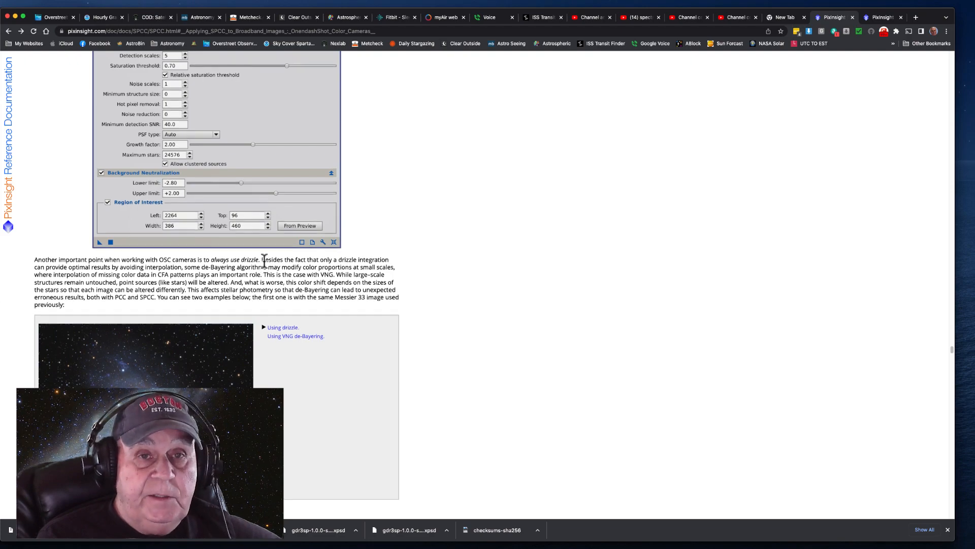
scroll(266, 257, up, 20)
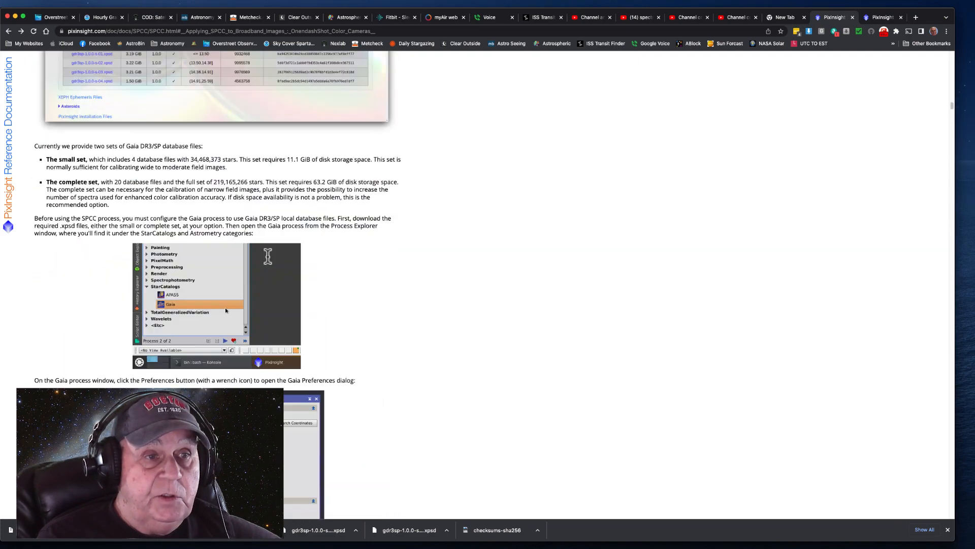
Revisit the Software Distribution page, switch to PixInsight and open the Gaia process from the Astrometry category
click(886, 17)
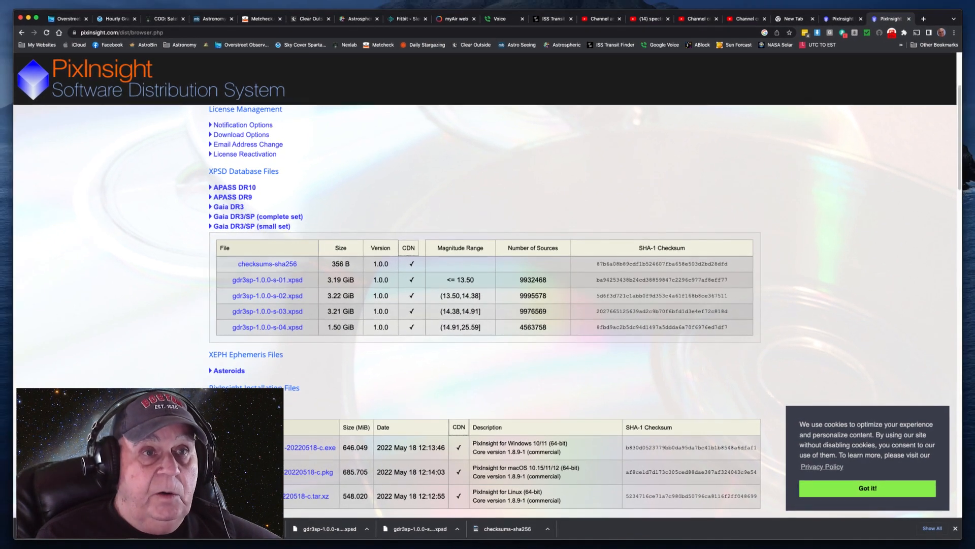
key(ctrl+Up)
click(376, 31)
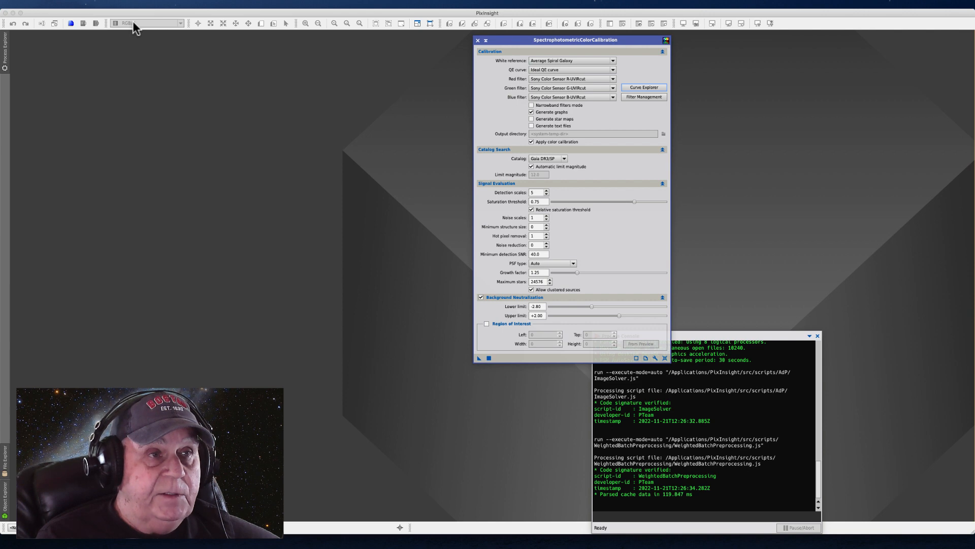
click(181, 5)
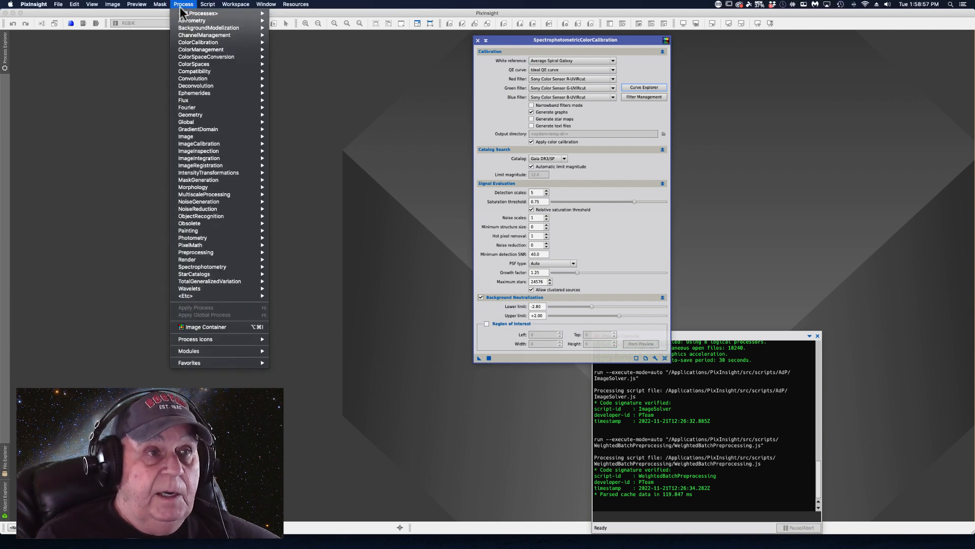
mouse_move(184, 15)
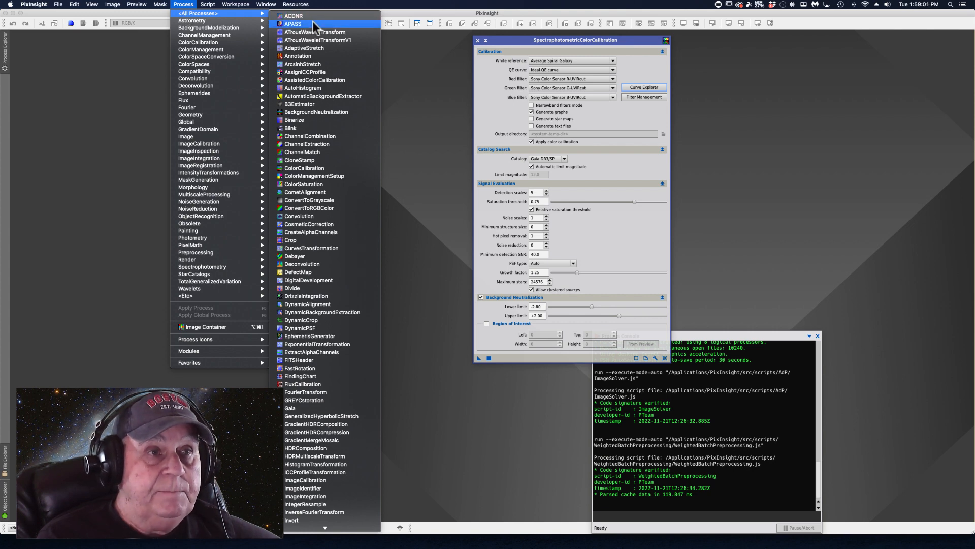
mouse_move(224, 29)
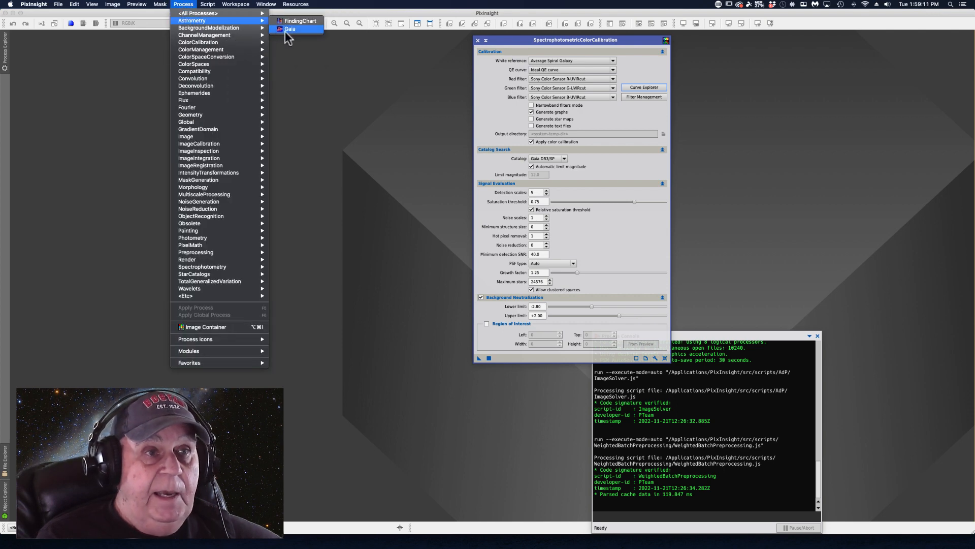
click(289, 29)
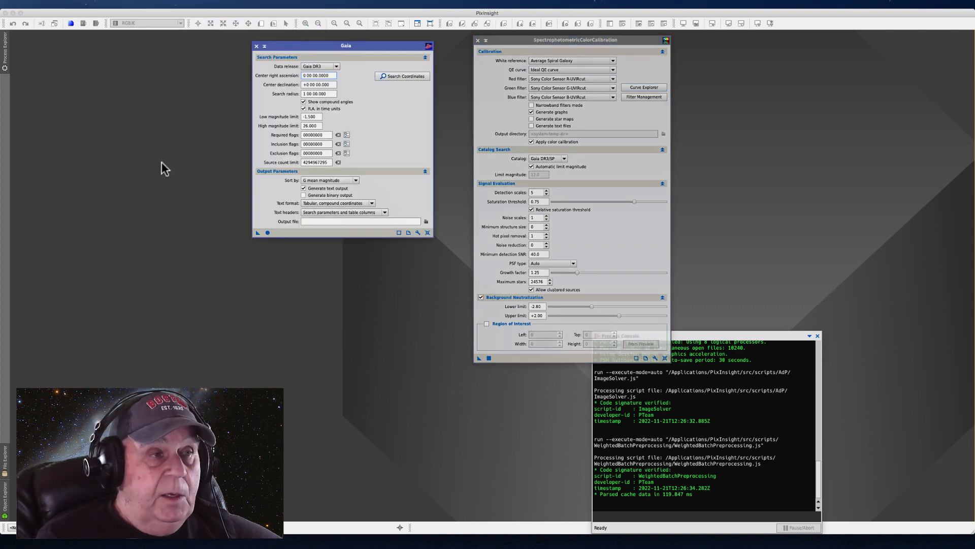
Look through the Process Explorer and the available explorer window options as another way to reach the Gaia process
click(5, 56)
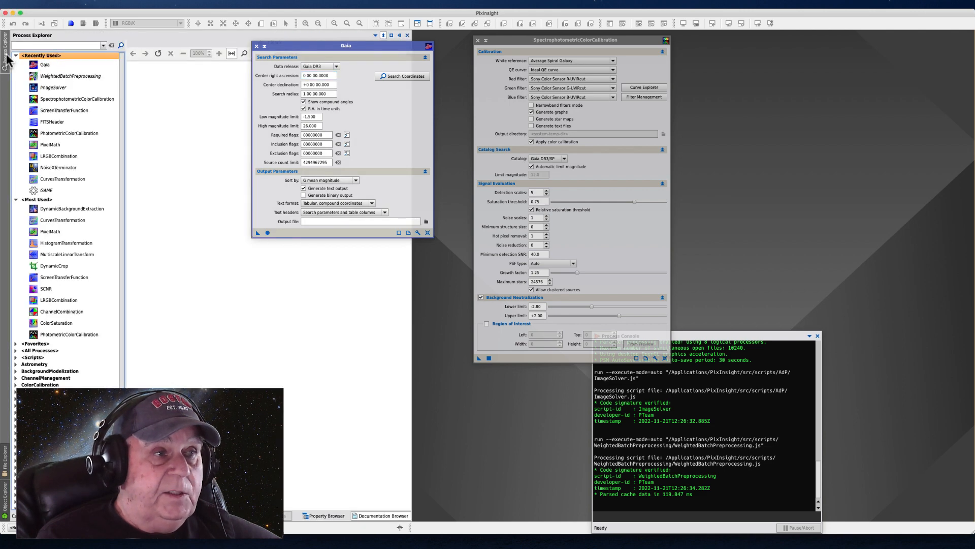
scroll(10, 355, down, 4)
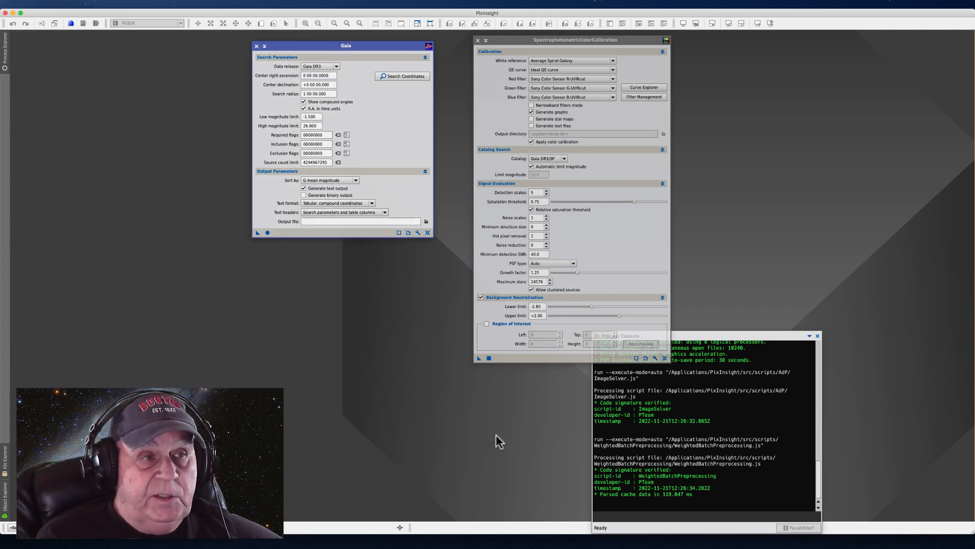
click(90, 5)
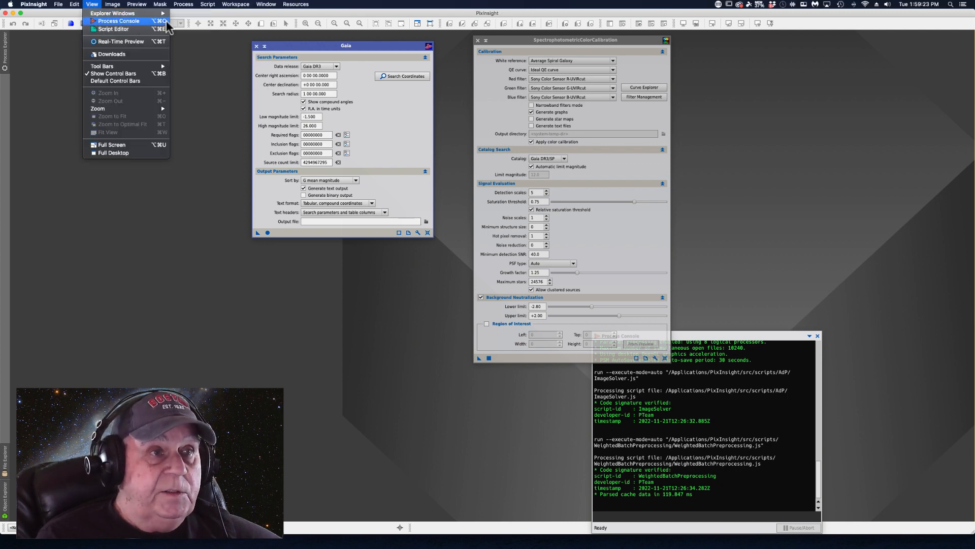
mouse_move(118, 14)
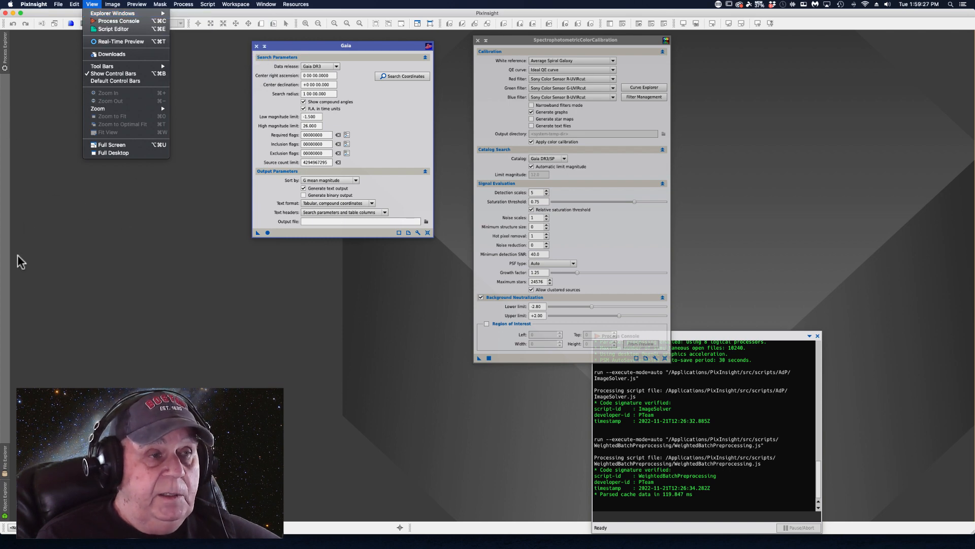
click(62, 175)
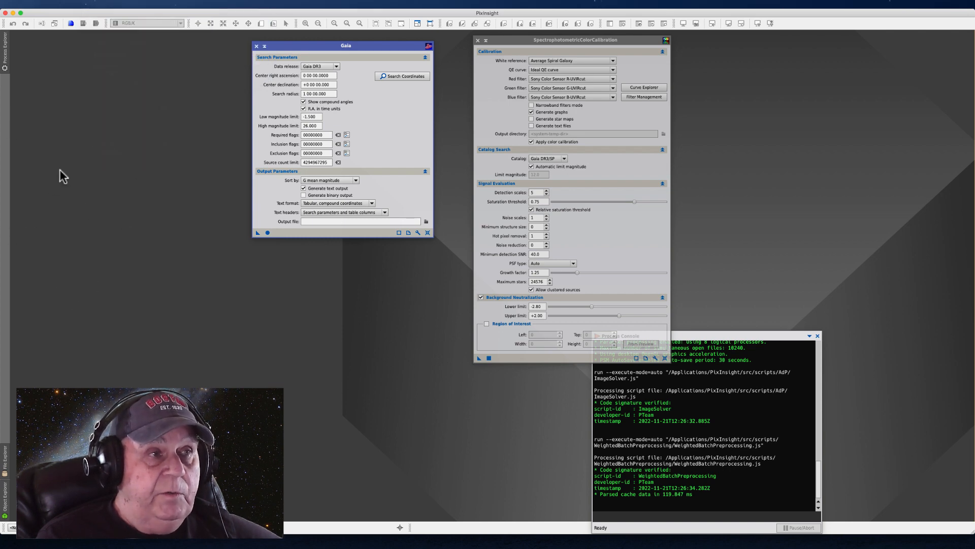
click(5, 60)
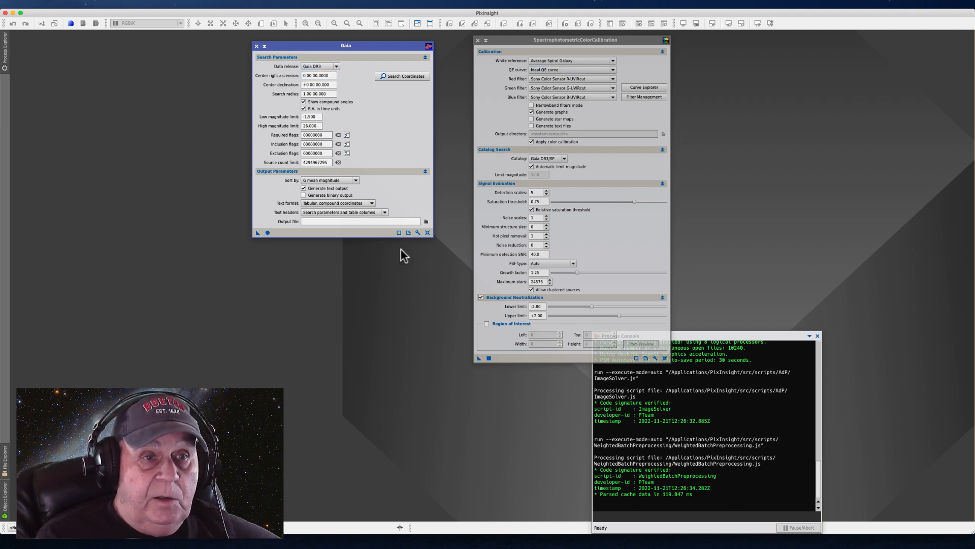
Open the Gaia preferences, select the Gaia DR3/SP data release and confirm its four database files
click(417, 231)
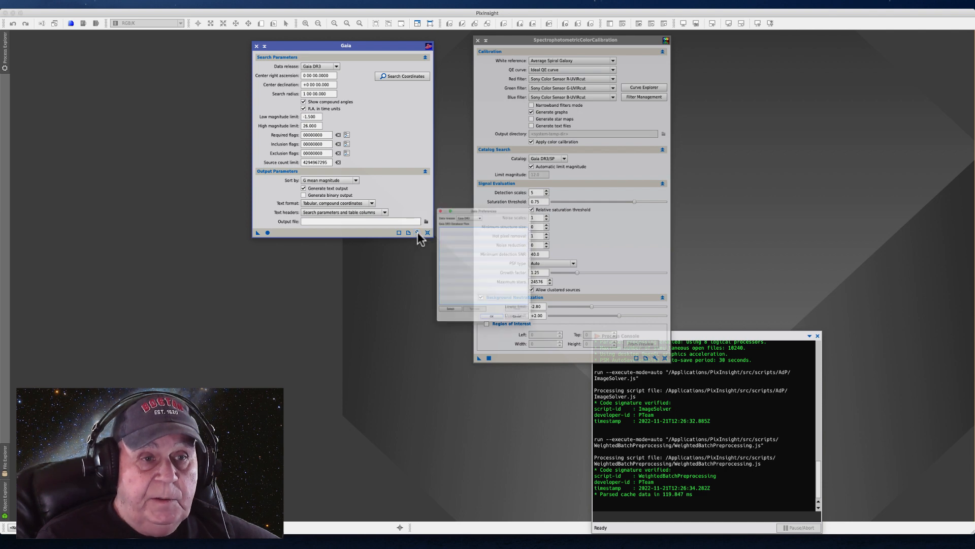
click(446, 186)
drag(446, 186, 331, 188)
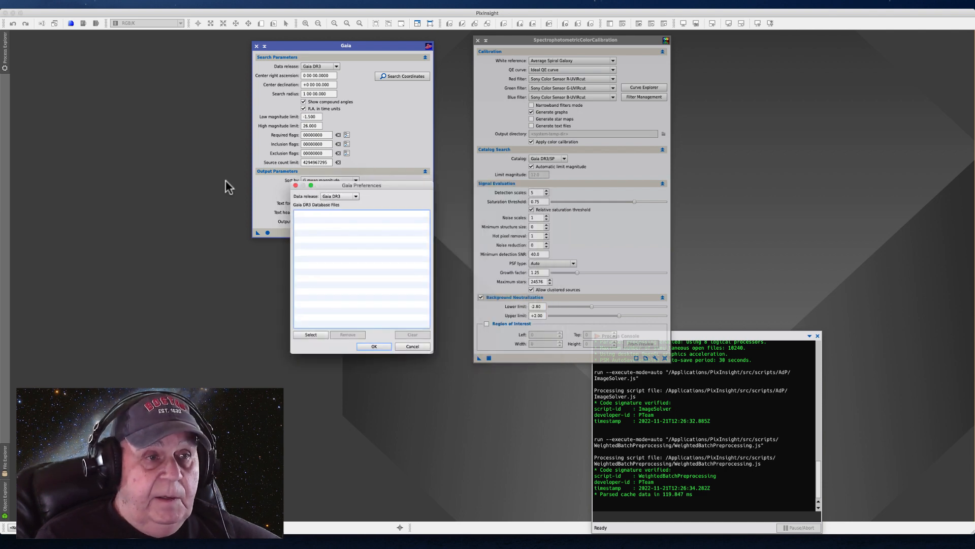
click(356, 196)
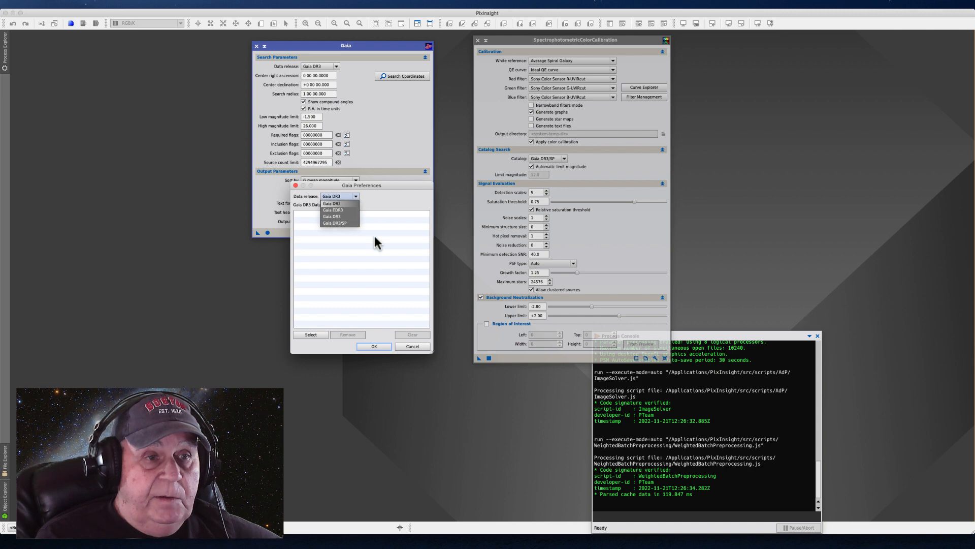
click(332, 223)
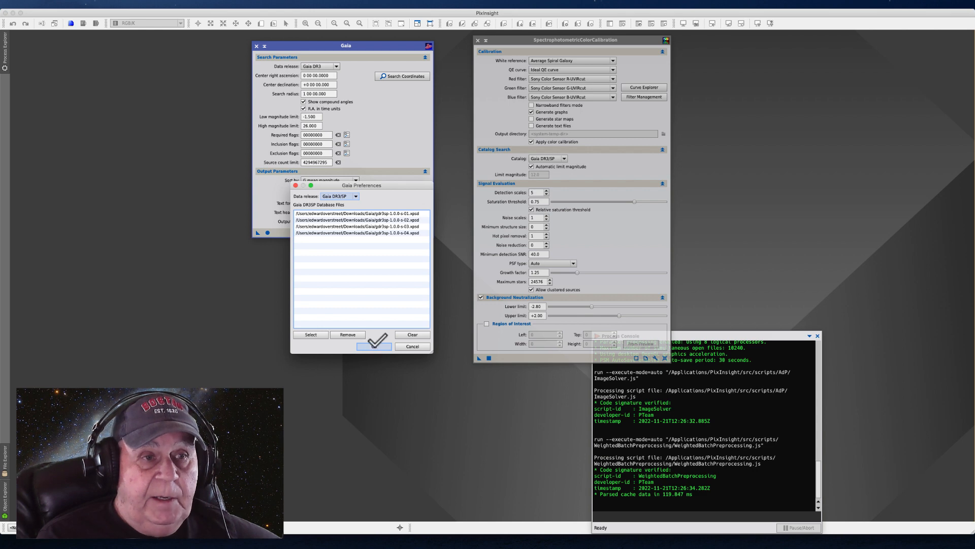
click(373, 346)
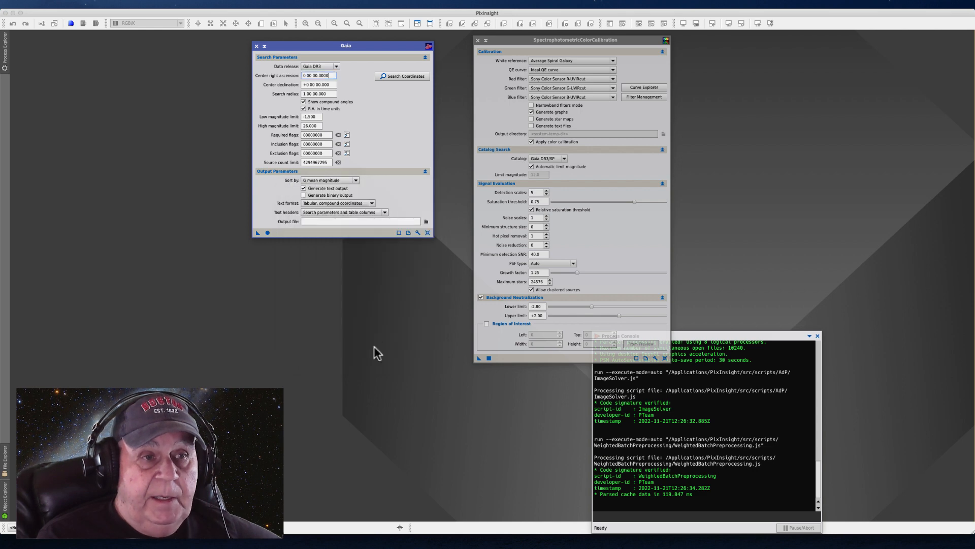
Set the Gaia process's data release to Gaia DR3/SP and close the process window
click(336, 66)
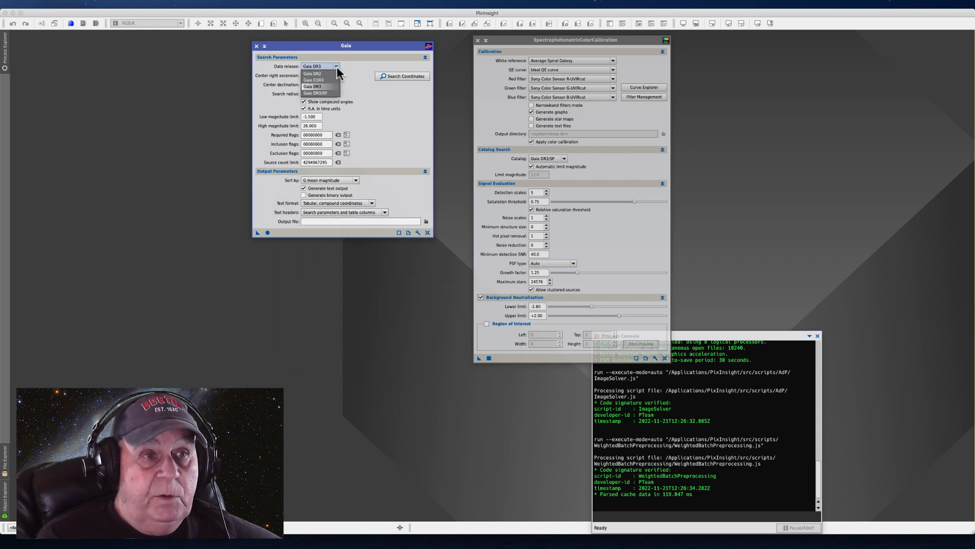
click(322, 94)
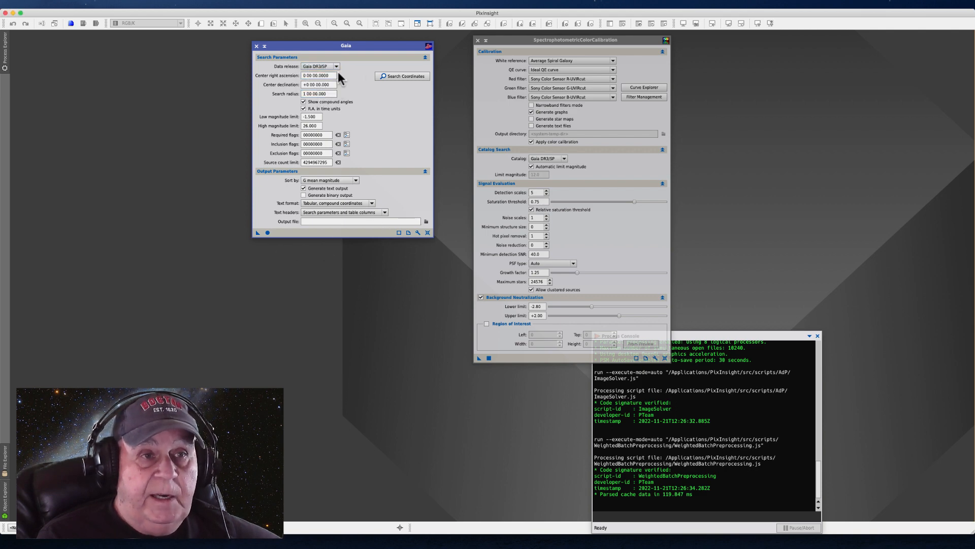
click(257, 47)
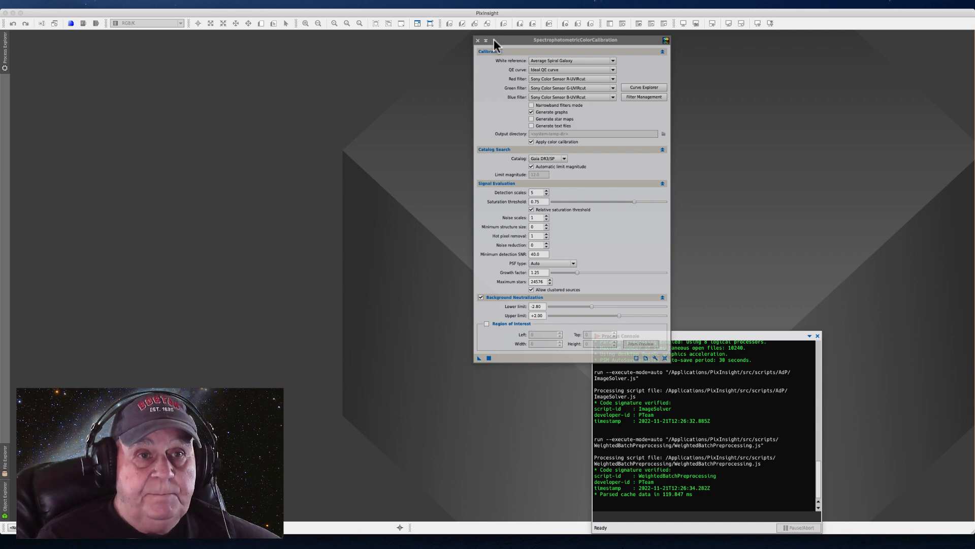
Move the SpectrophotometricColorCalibration window aside above the Process Console, collapsing and restoring it along the way
drag(489, 40, 412, 35)
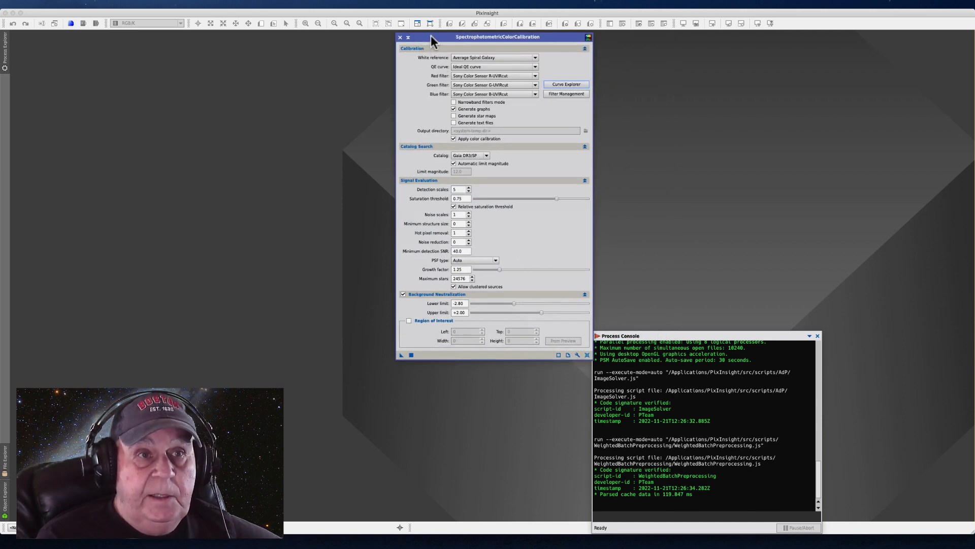
drag(431, 35, 681, 39)
double_click(681, 39)
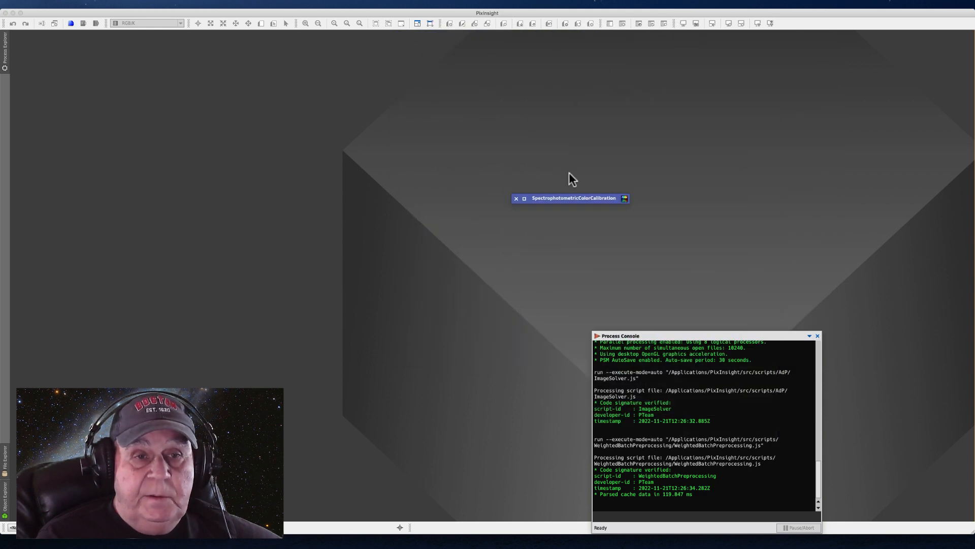
double_click(572, 198)
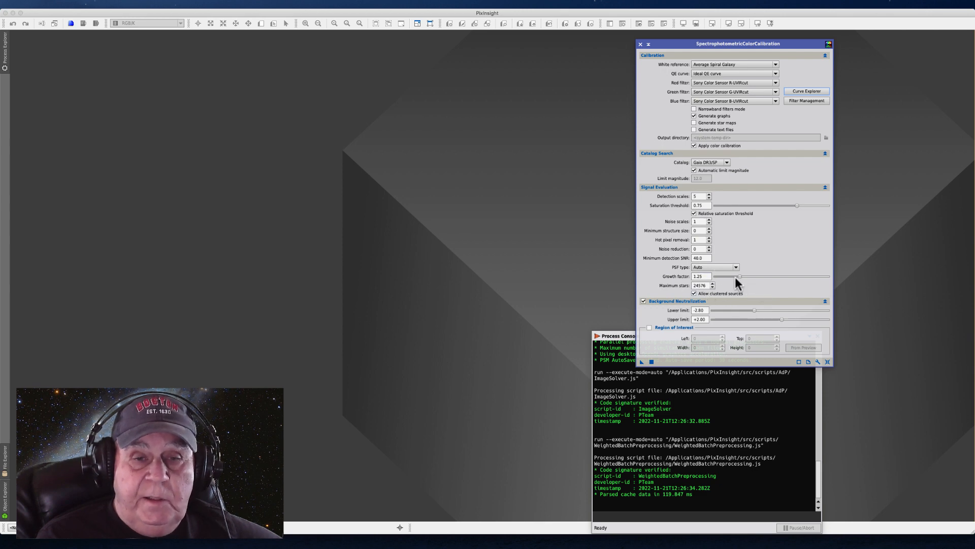
Raise the growth factor under Signal Evaluation to 2.01 and collapse the Background Neutralization section
drag(739, 277, 765, 277)
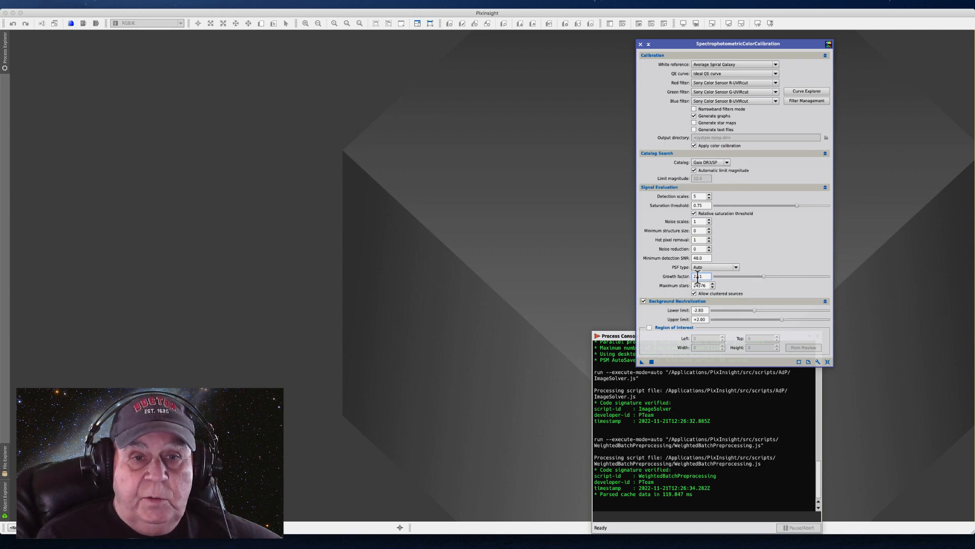
click(752, 300)
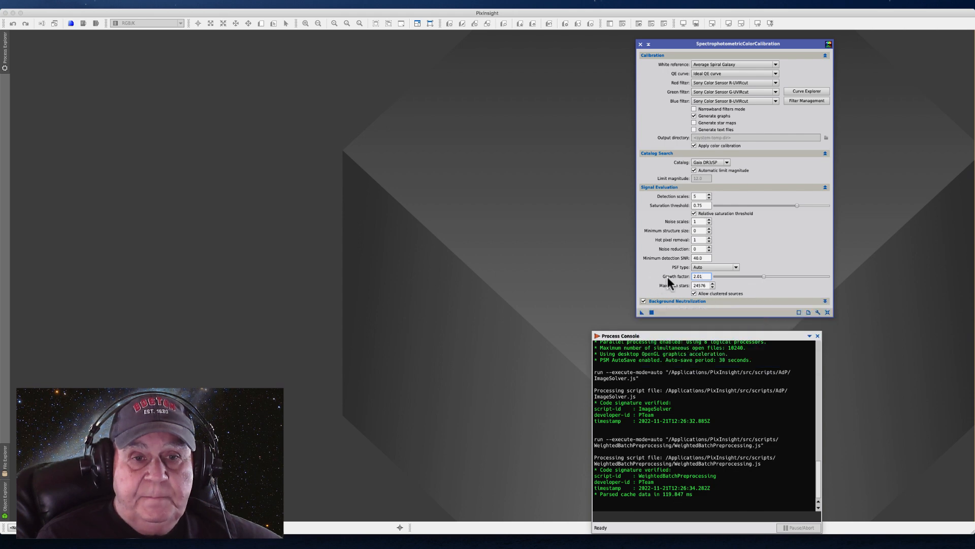
double_click(696, 278)
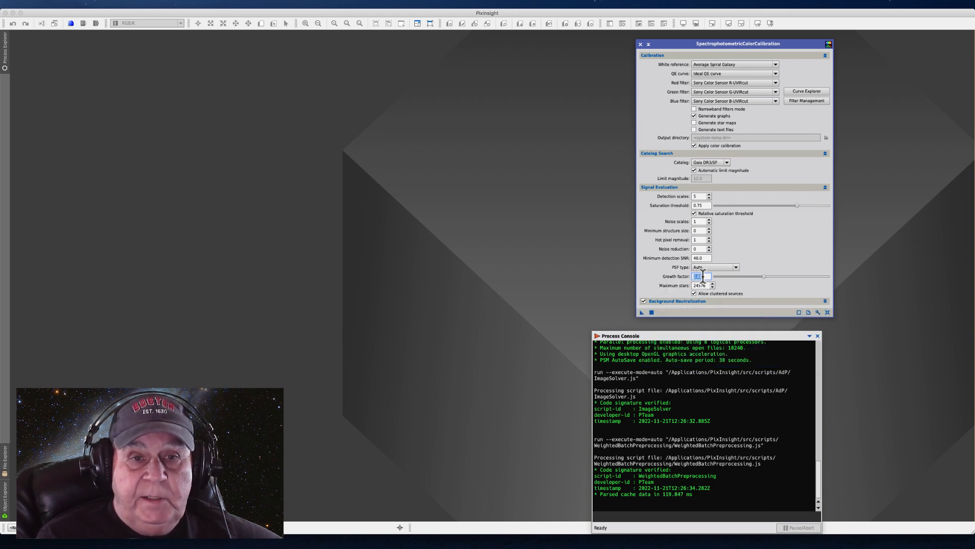
click(704, 277)
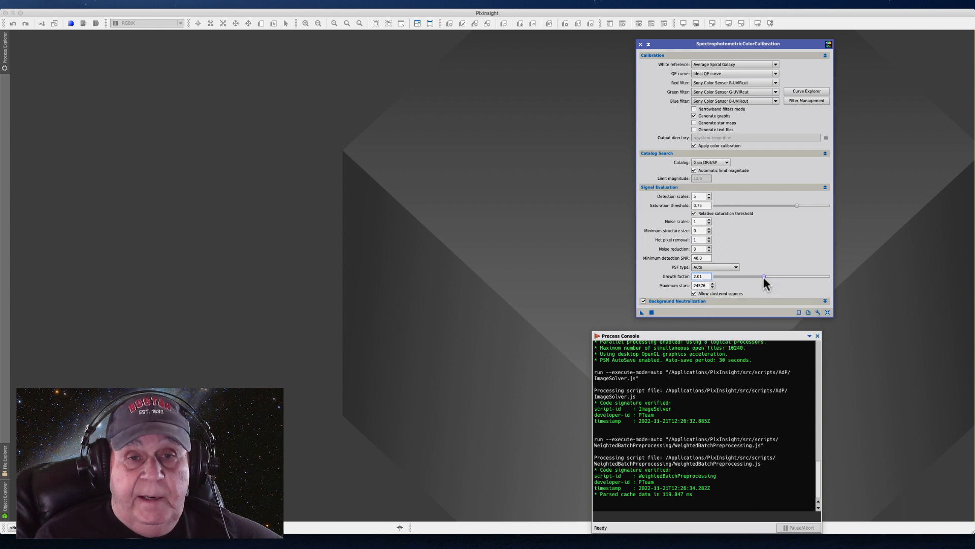
drag(763, 277, 764, 278)
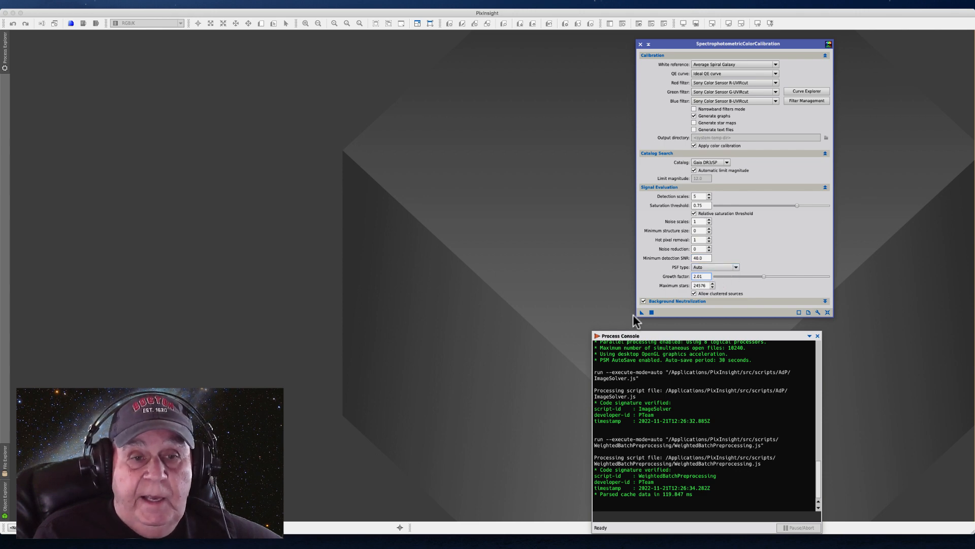
Review the white reference setting and look through the available red filter options
click(774, 64)
click(774, 65)
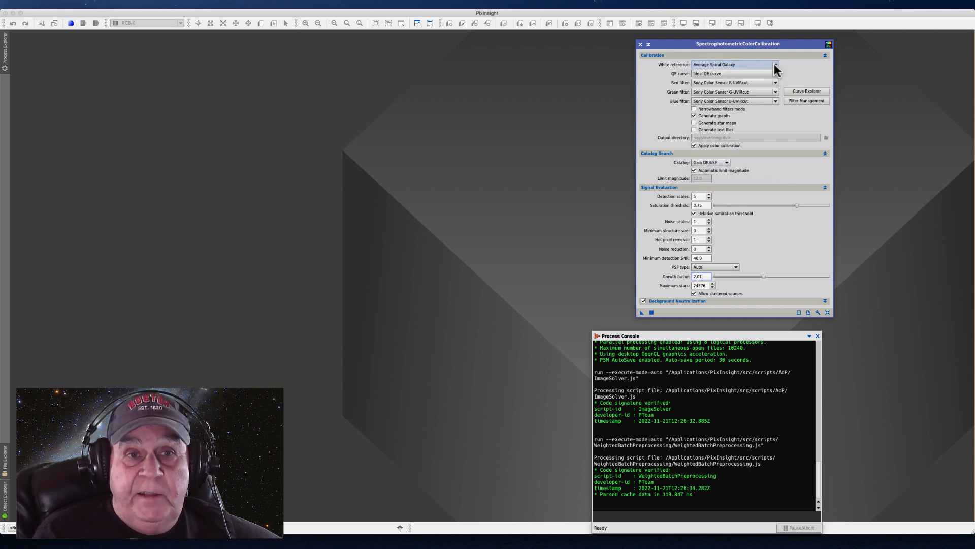
mouse_move(711, 65)
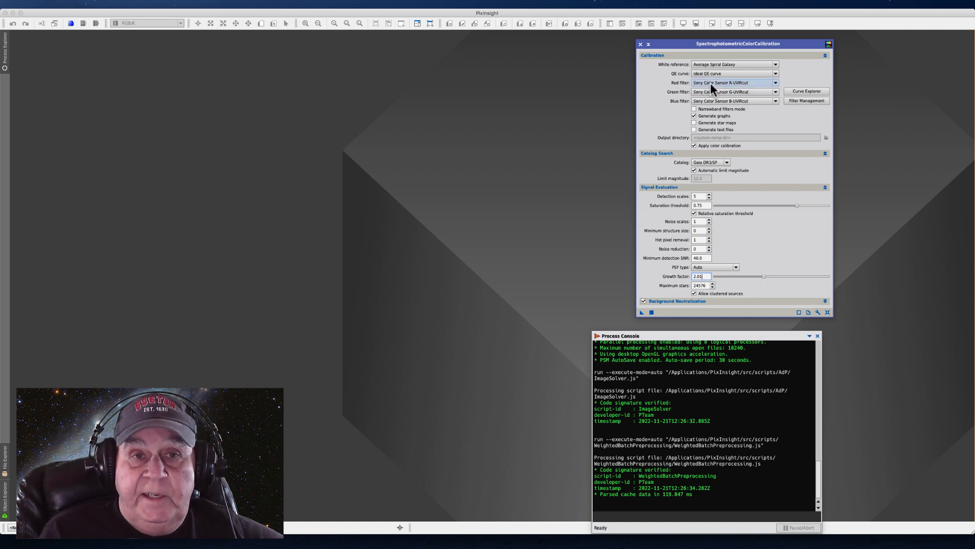
click(776, 82)
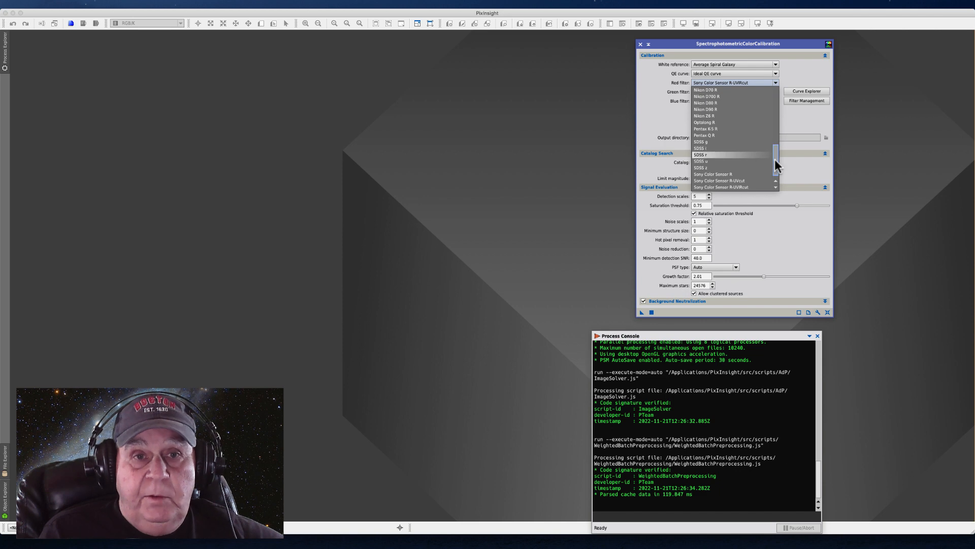
drag(777, 158, 777, 150)
click(782, 123)
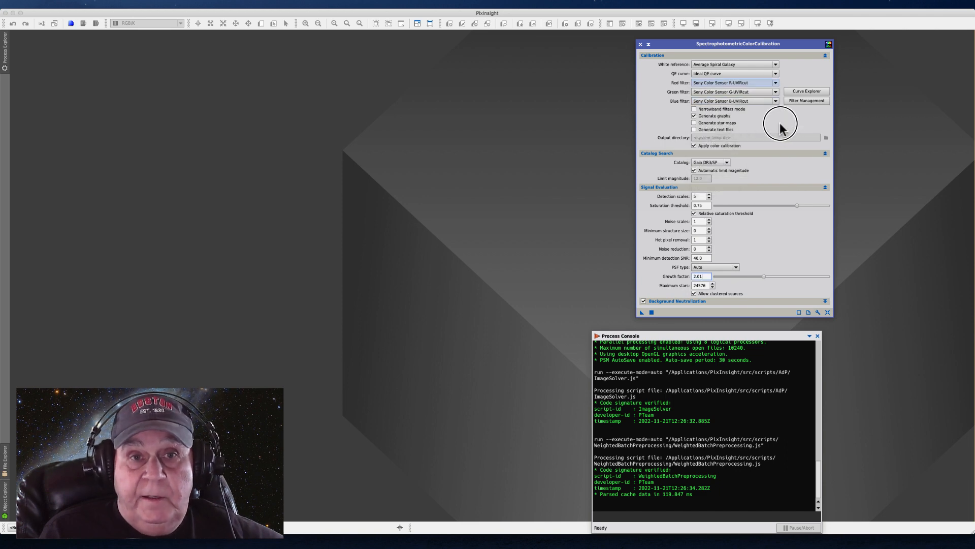
Set the red, green and blue filters to Sony Color Sensor R, G and B and expand Background Neutralization
click(776, 82)
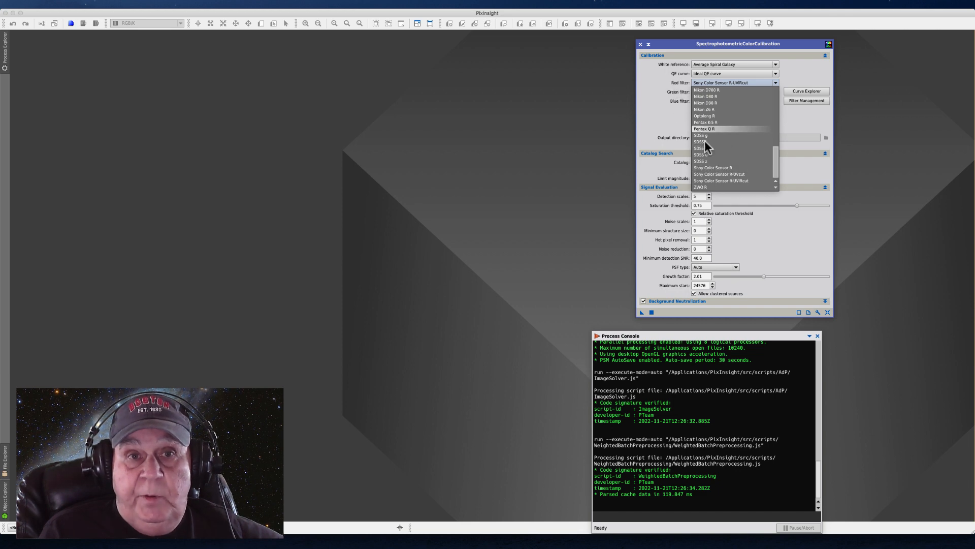
click(722, 167)
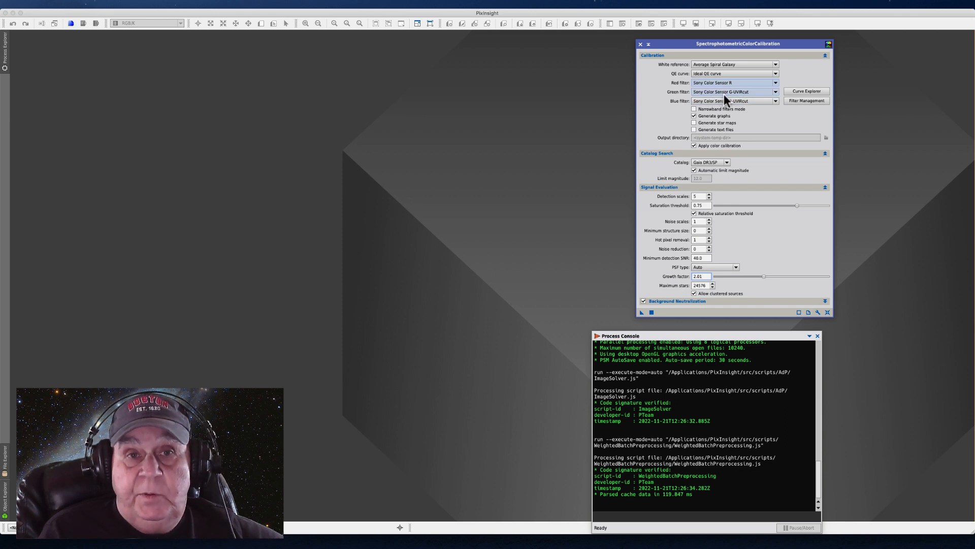
click(776, 92)
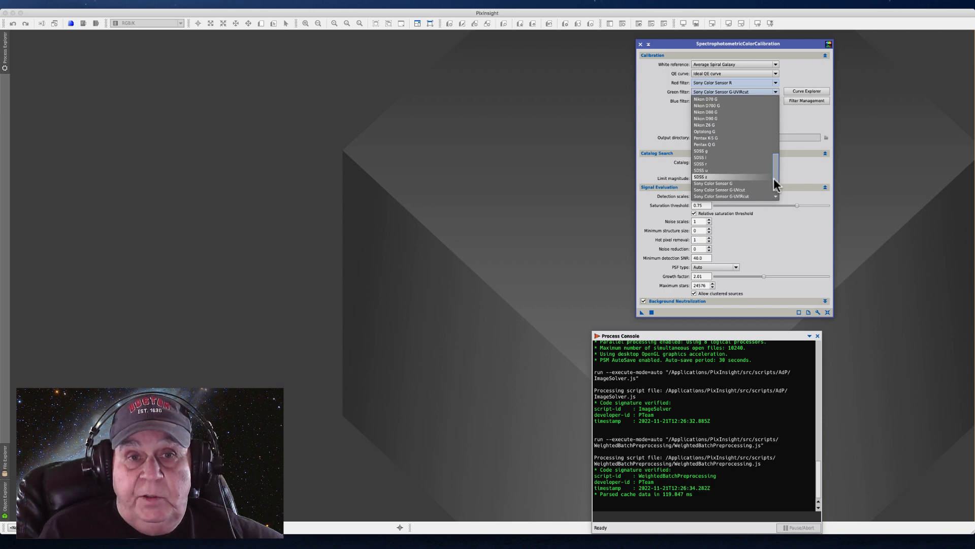
click(733, 183)
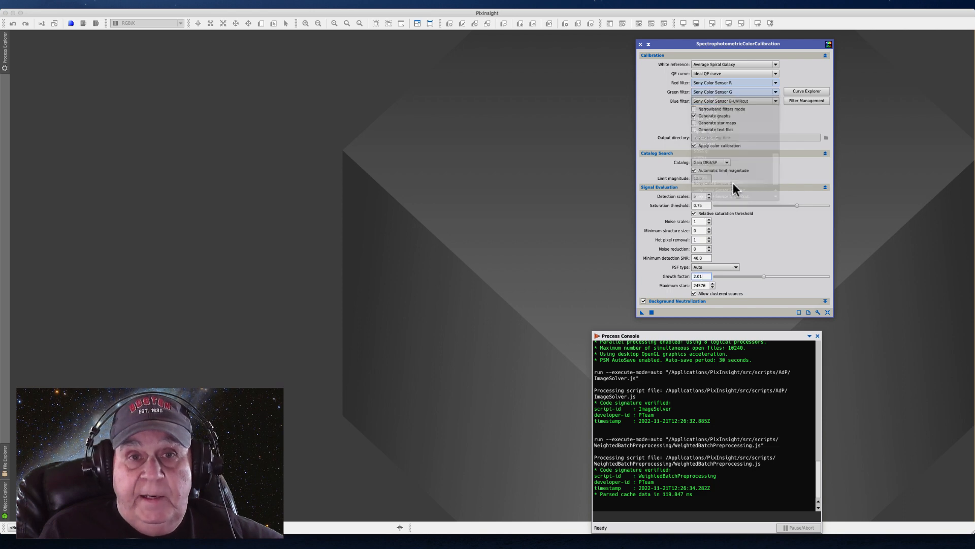
click(775, 101)
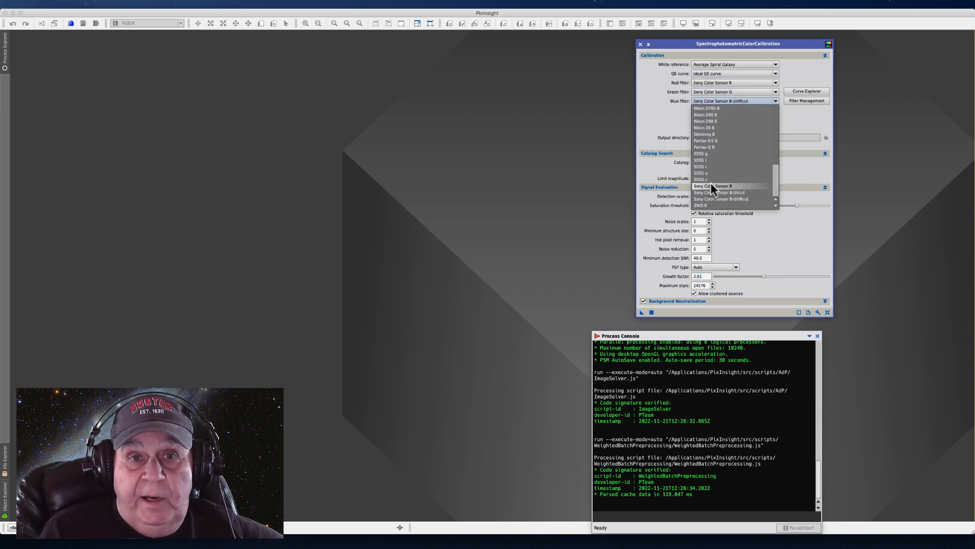
click(712, 186)
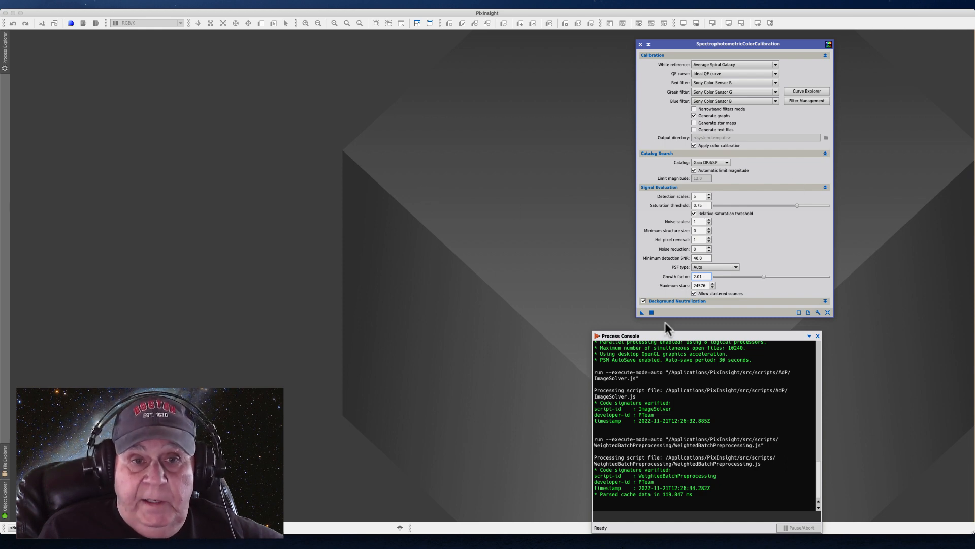
click(825, 301)
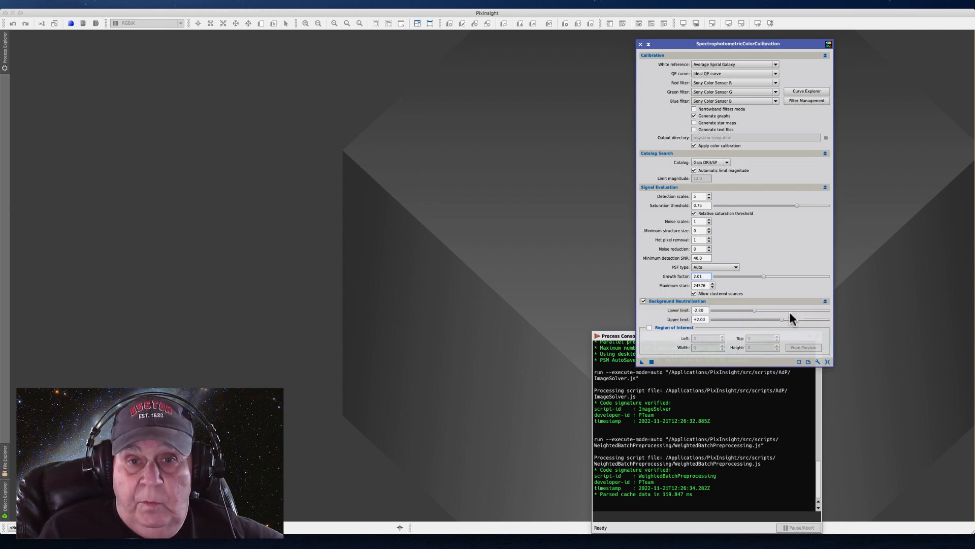
Open masterLight_BIN-1_5496x3672_EXPOSURE-120.00s_FILTER-LEnhance_RGB_drizzle_1x_autocrop.xisf from the master folder
click(57, 5)
click(67, 17)
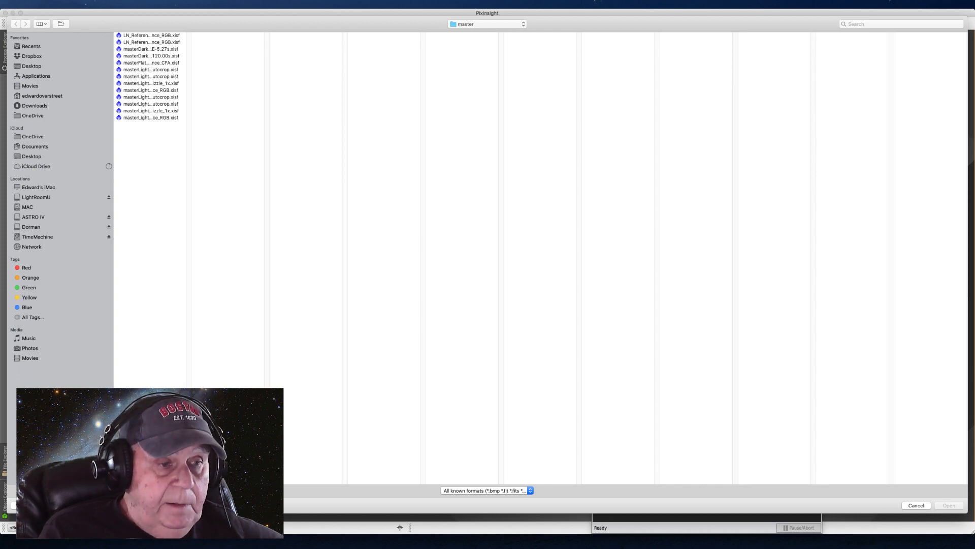
drag(189, 481, 382, 481)
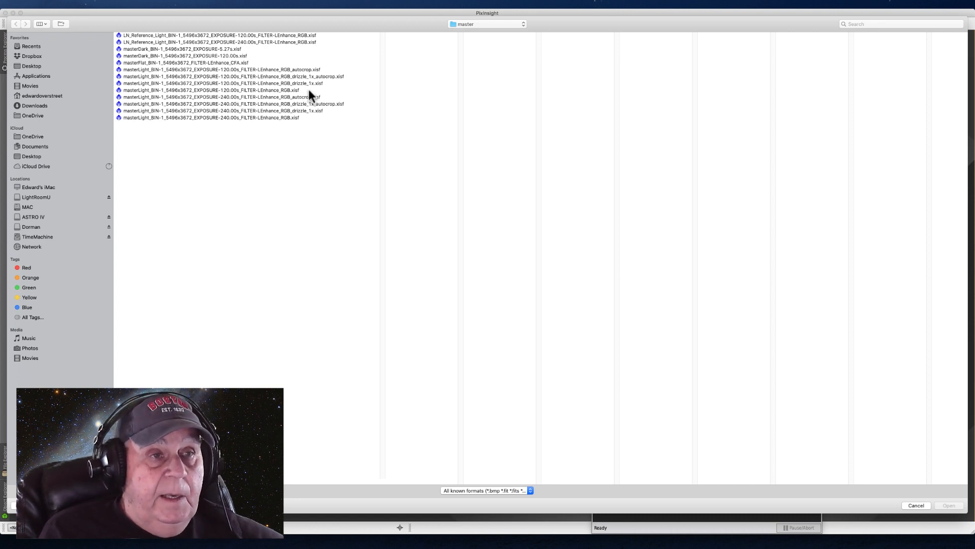
click(249, 77)
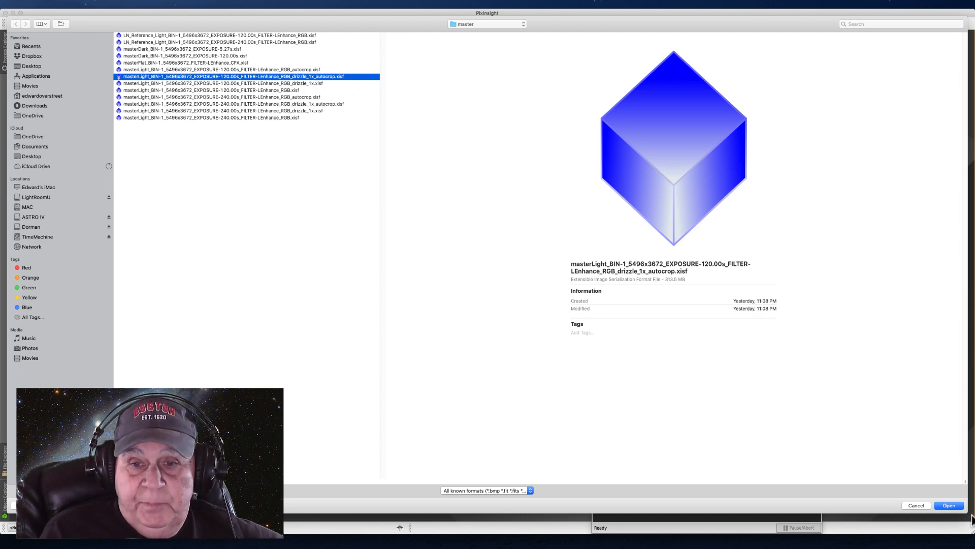
click(948, 505)
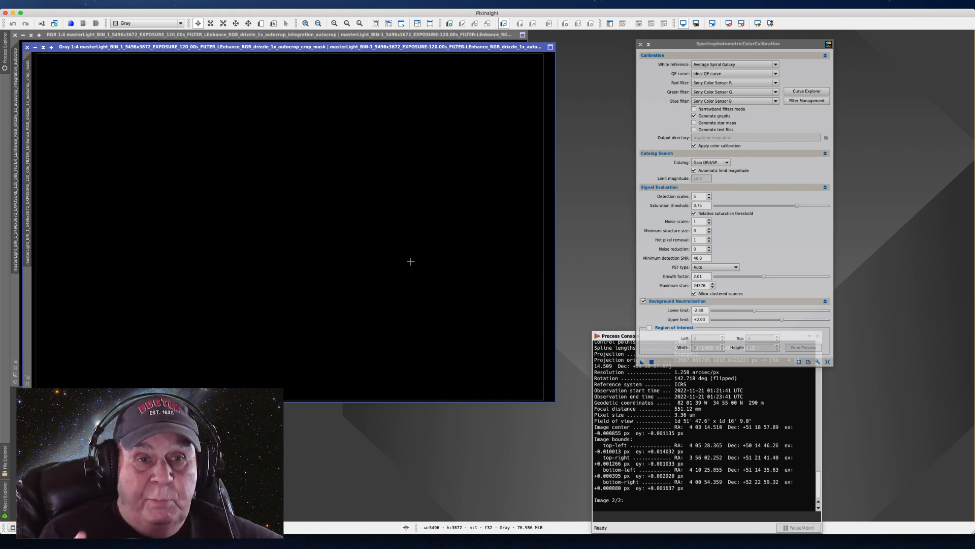
Close the grayscale crop mask image and auto-stretch the display of the RGB master light
click(27, 47)
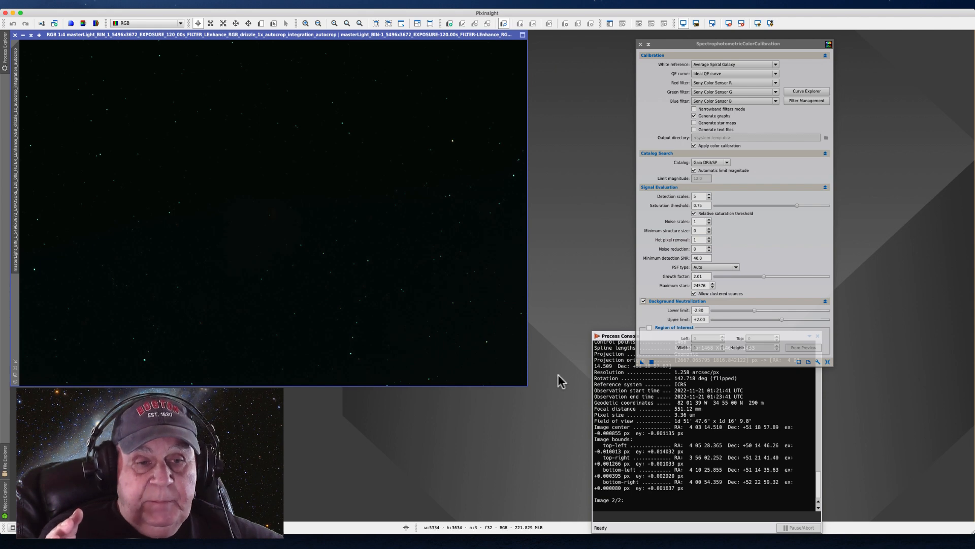
click(757, 24)
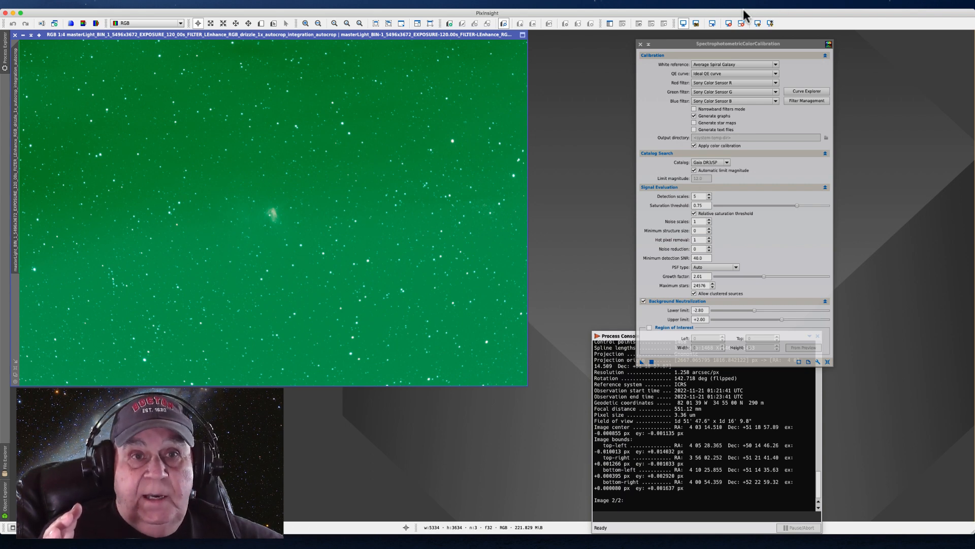
click(184, 4)
mouse_move(191, 15)
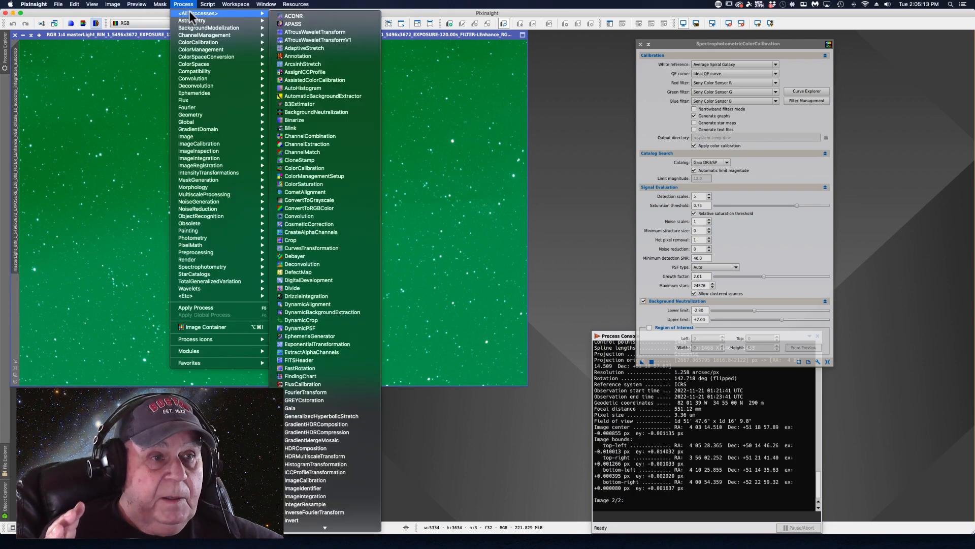
scroll(287, 511, down, 10)
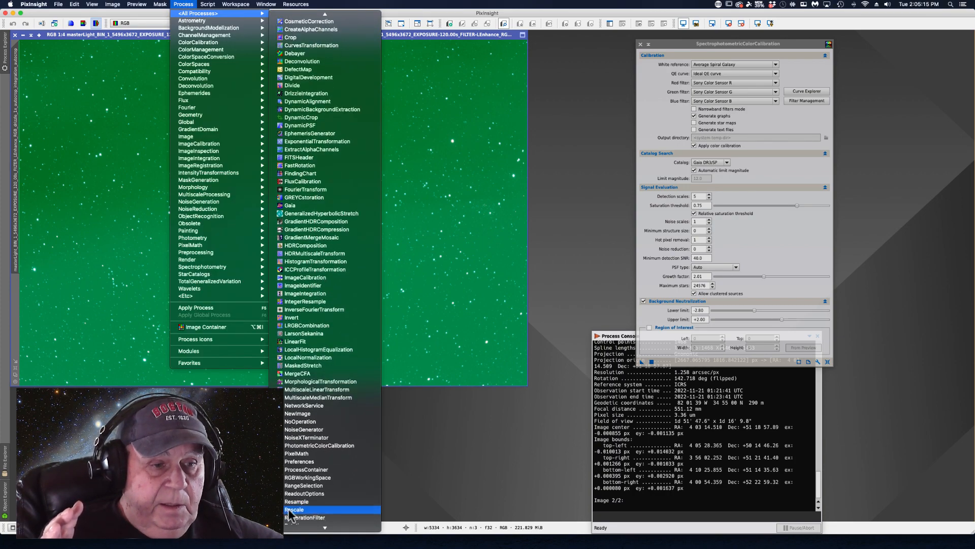
scroll(288, 513, down, 8)
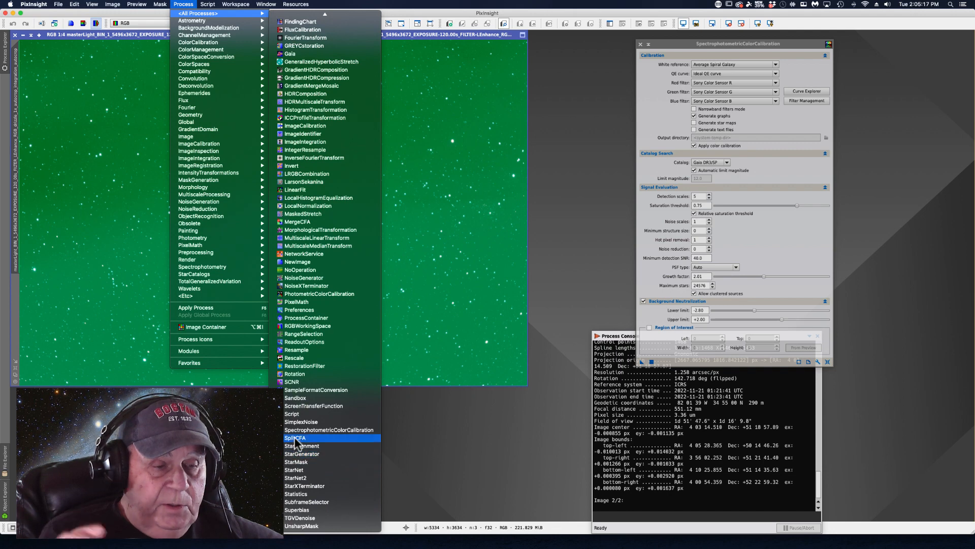
click(302, 431)
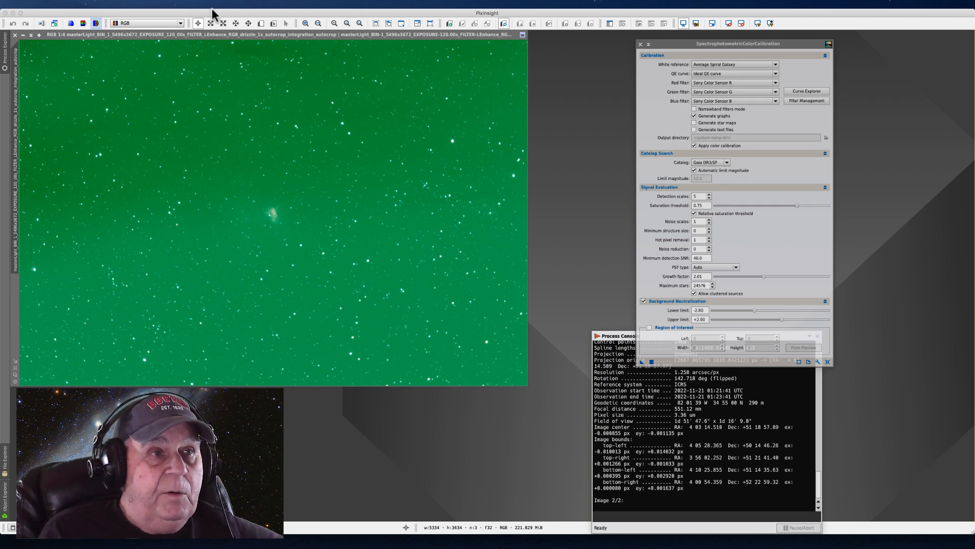
Open ScreenTransferFunction and auto-stretch the RGB master light's display with the color channels unlinked
click(182, 4)
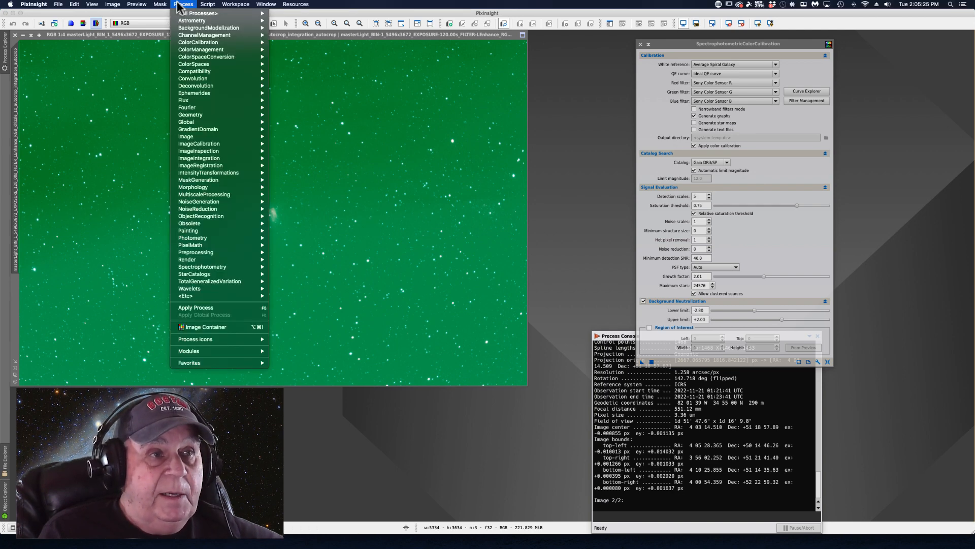
mouse_move(219, 14)
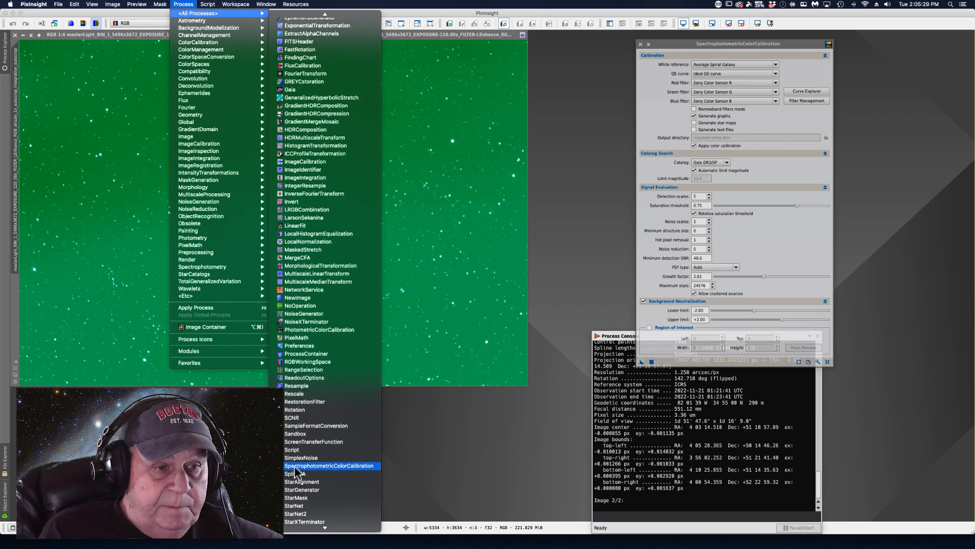
click(303, 441)
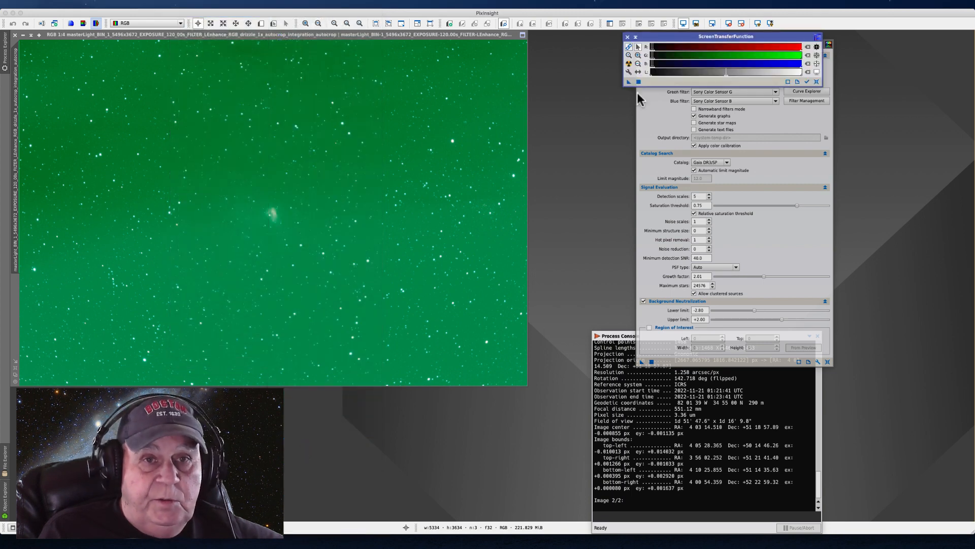
drag(650, 45, 600, 47)
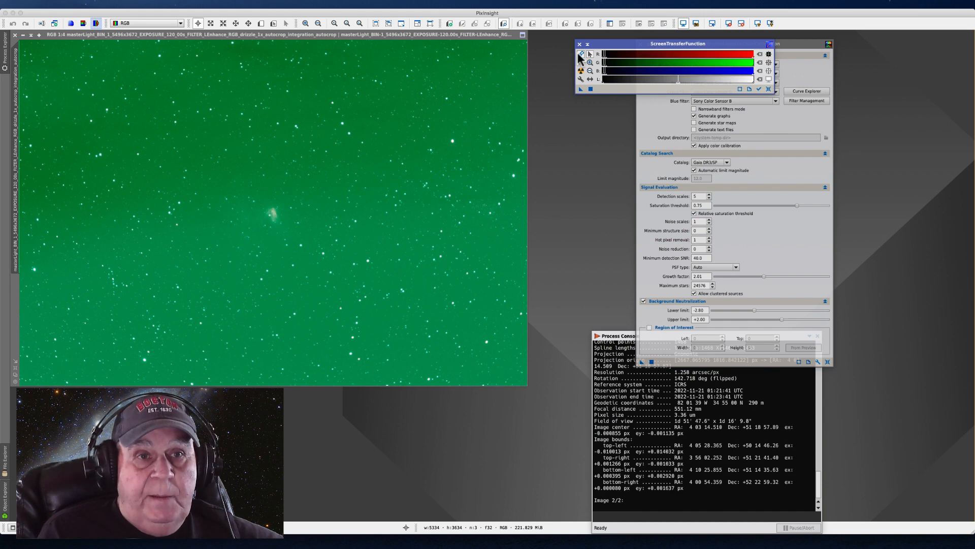
click(581, 54)
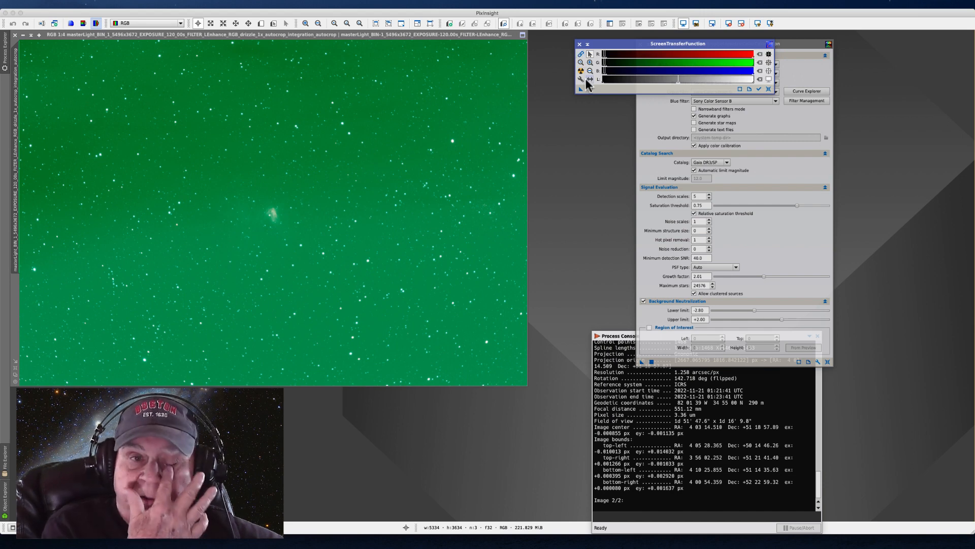
click(581, 70)
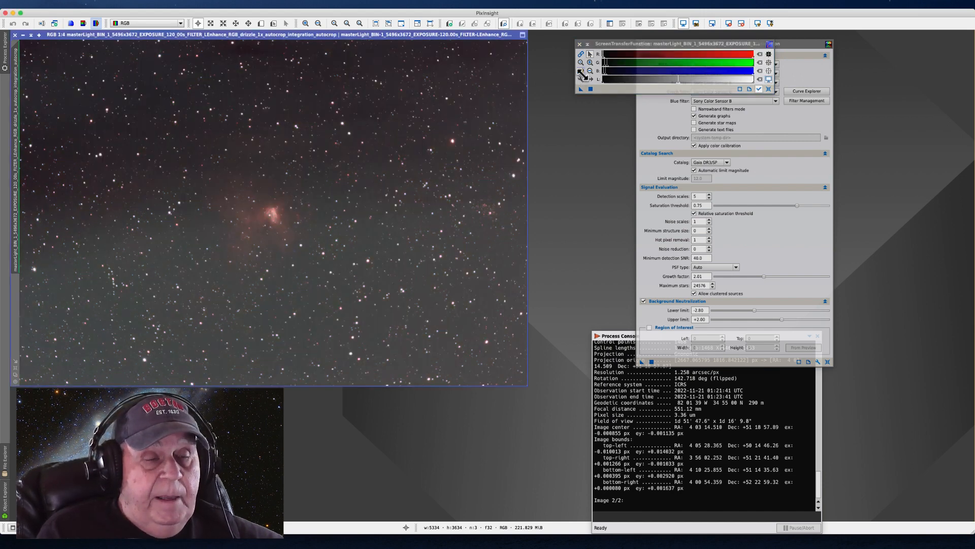
drag(600, 43, 578, 41)
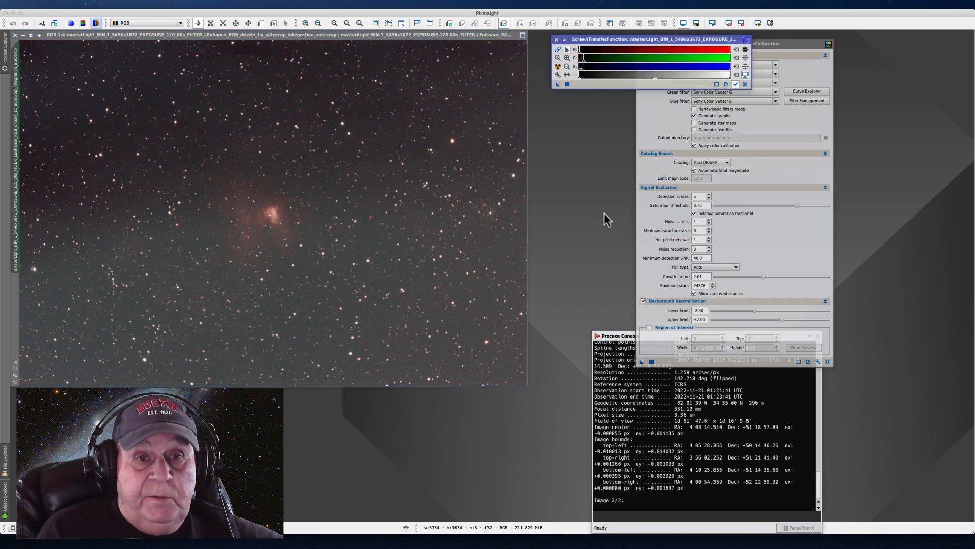
Define a preview of about 95 × 94 px over a dark background patch free of bright stars in the RGB master light
drag(786, 44, 652, 39)
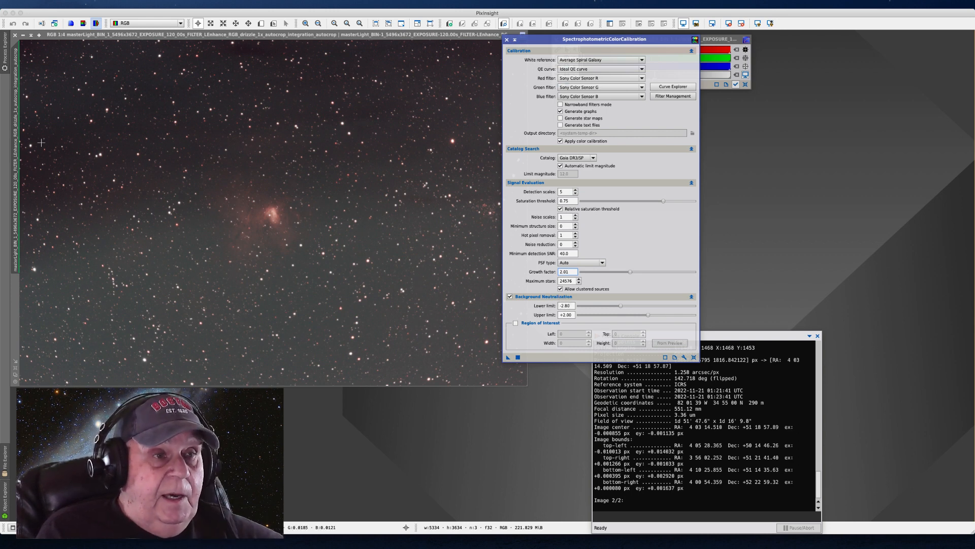
scroll(41, 143, down, 1)
scroll(165, 137, up, 9)
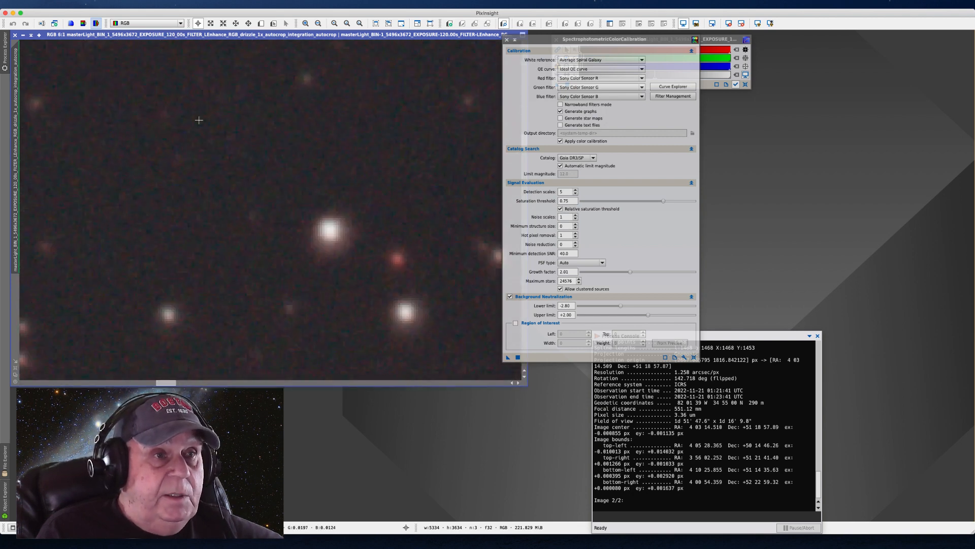
click(261, 24)
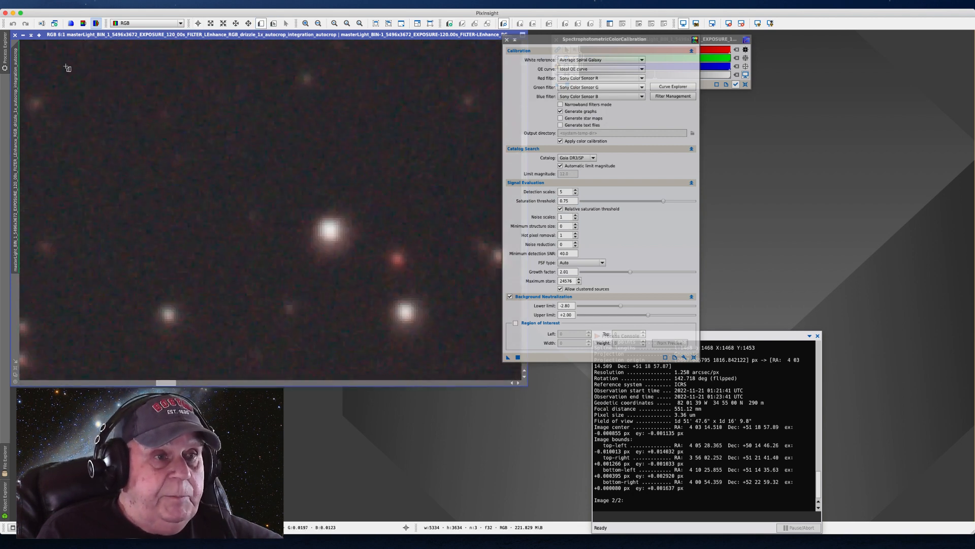
drag(66, 63, 284, 277)
drag(142, 242, 131, 233)
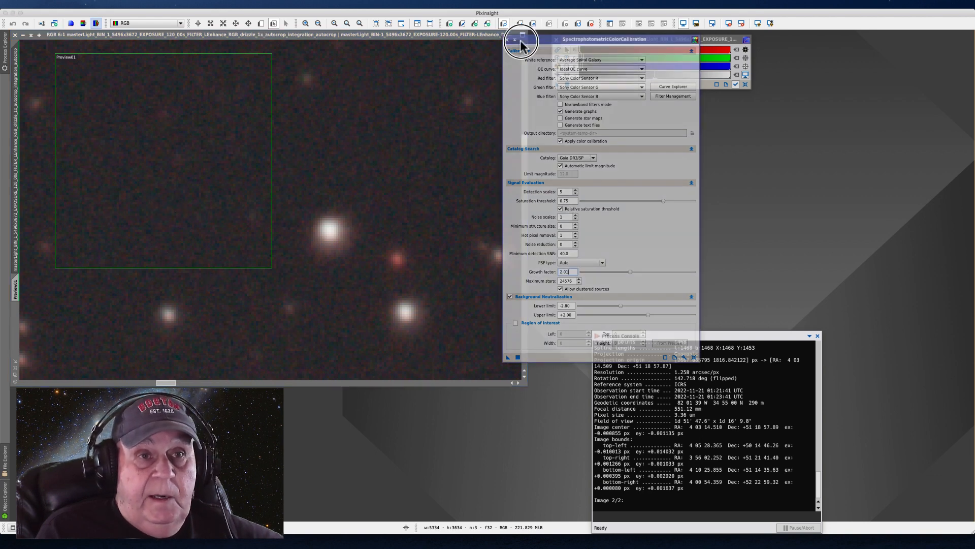
Enable the Background Neutralization region of interest and take its coordinates from Preview01
drag(538, 38, 390, 39)
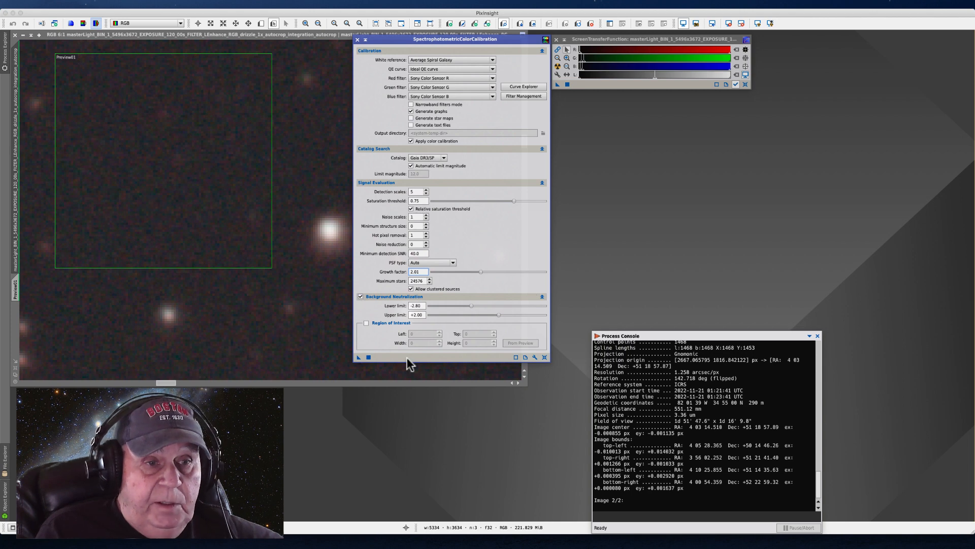
click(366, 323)
click(514, 343)
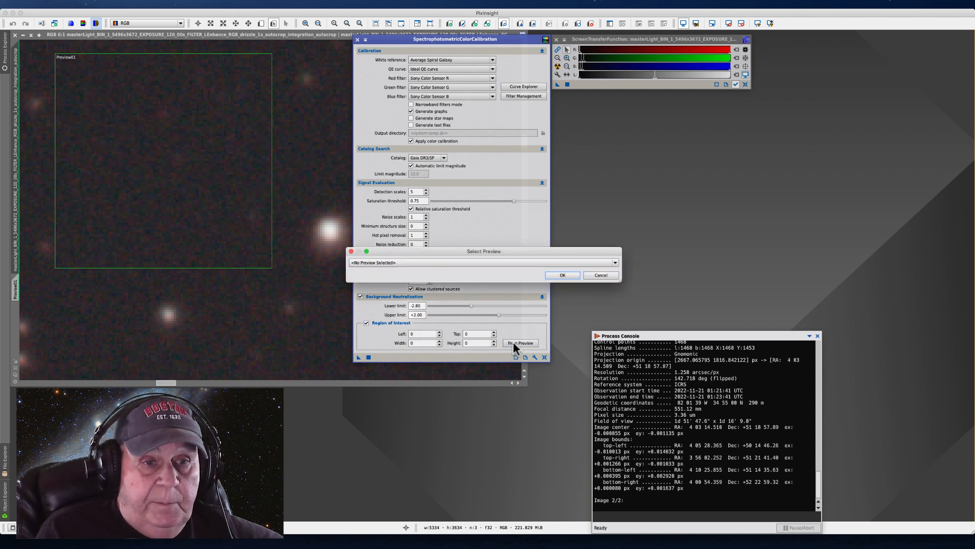
click(615, 262)
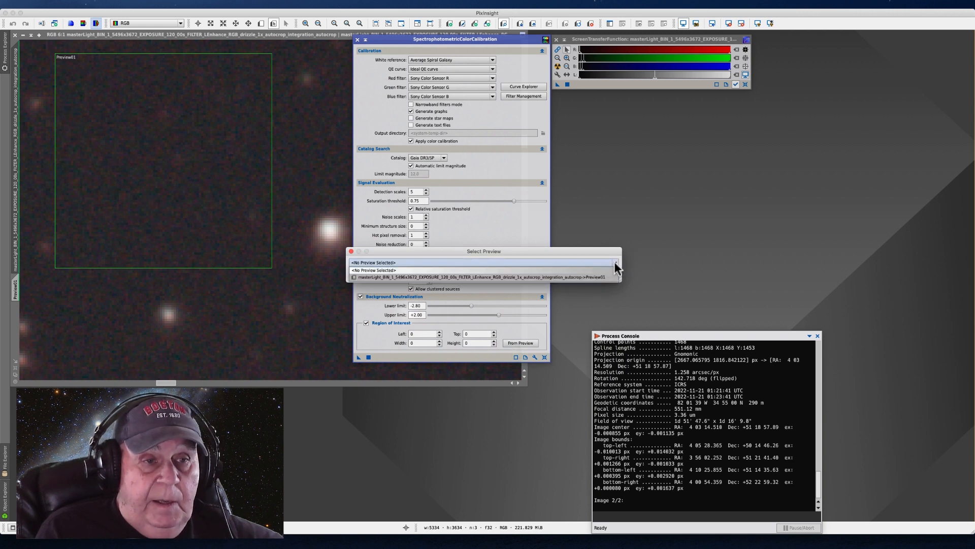
click(499, 277)
click(562, 275)
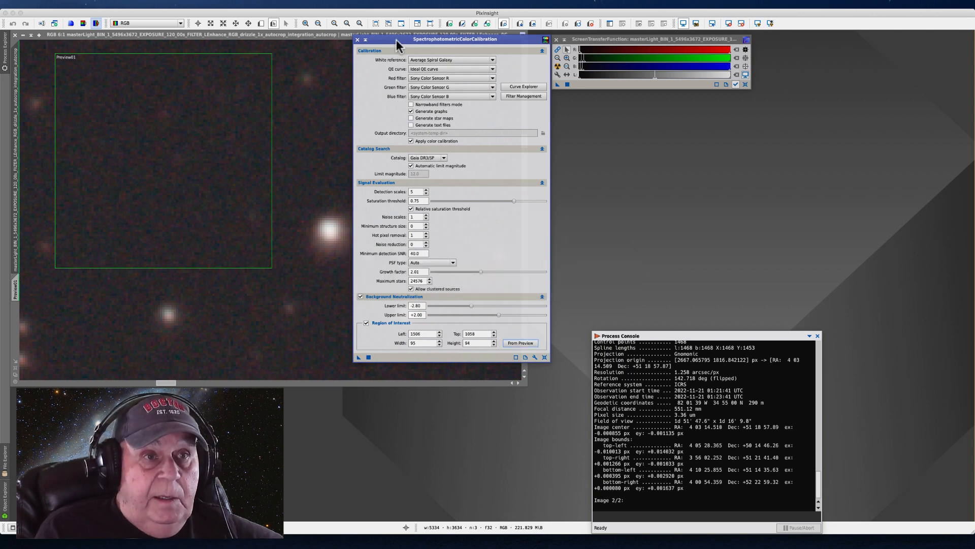
Run SpectrophotometricColorCalibration on the RGB master light, then review and close the White Balance Functions graphs
drag(396, 40, 487, 33)
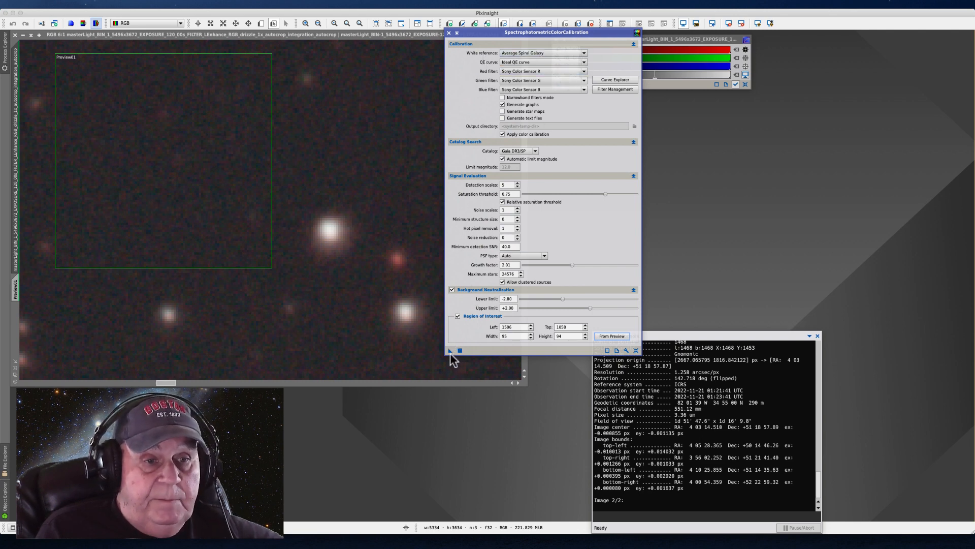
scroll(288, 268, down, 8)
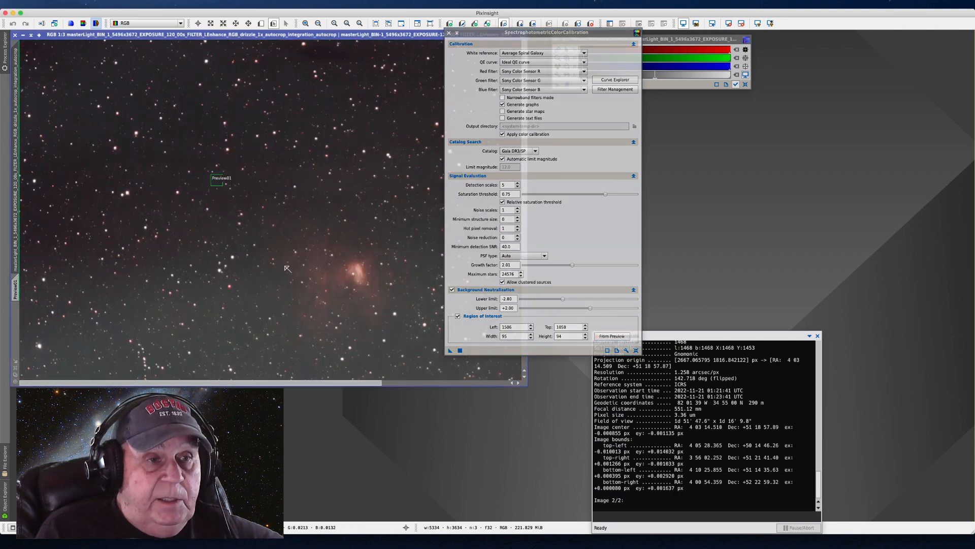
scroll(291, 268, down, 2)
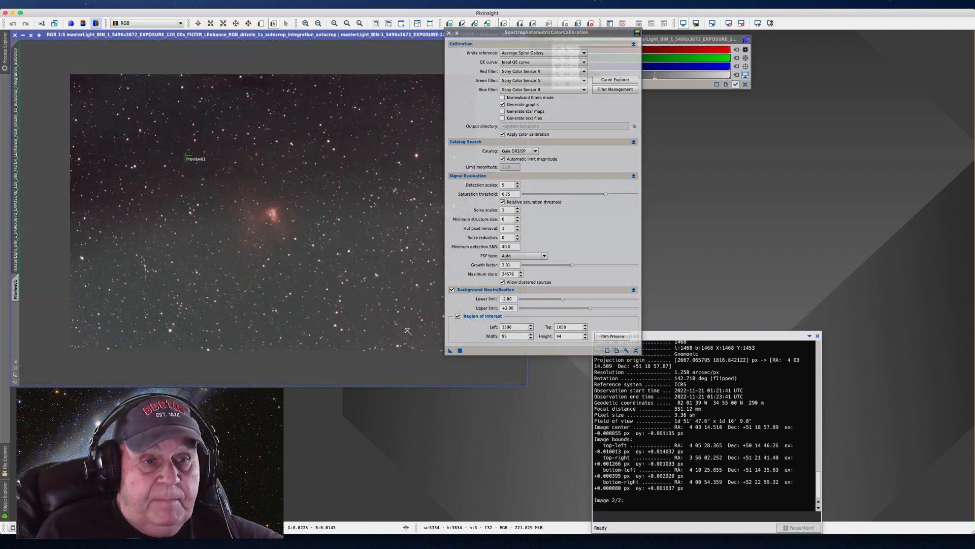
drag(450, 350, 182, 191)
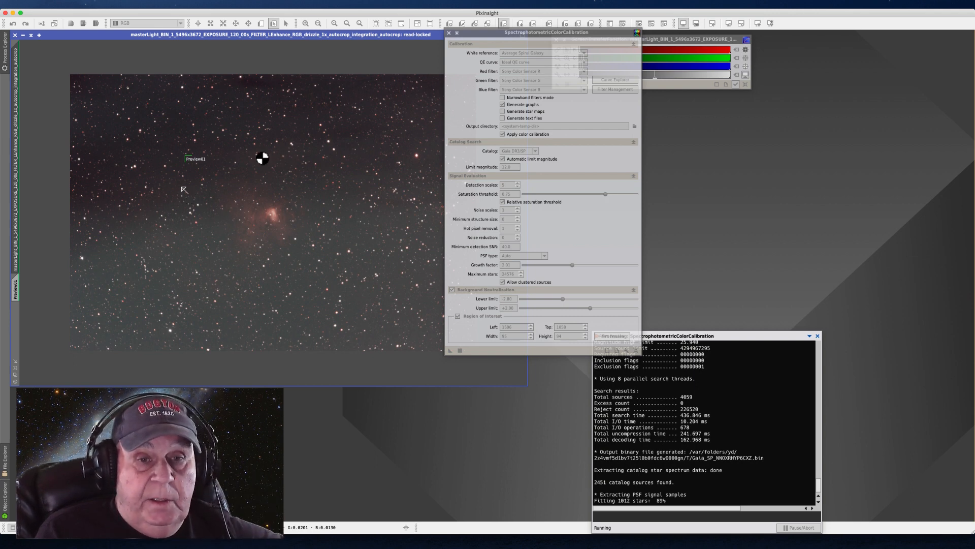
click(648, 399)
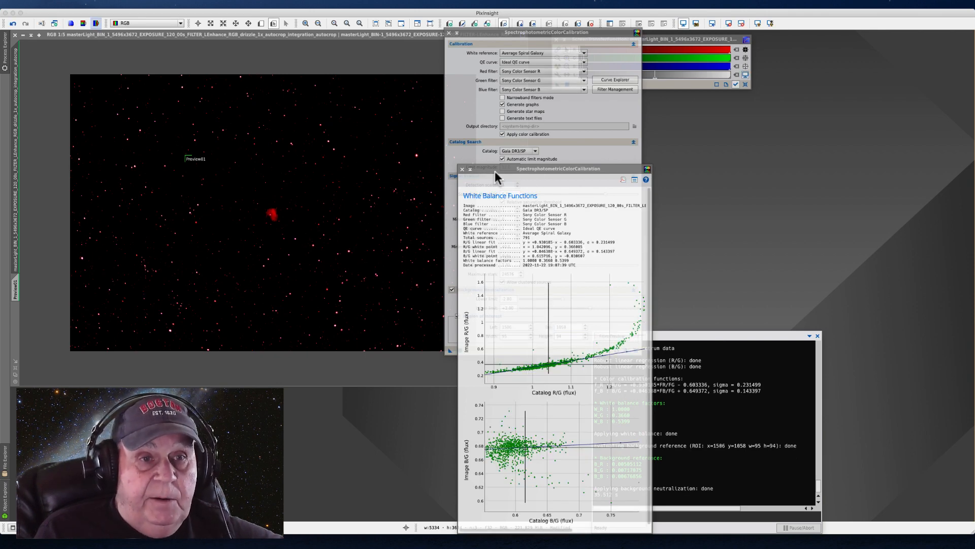
drag(495, 170, 477, 50)
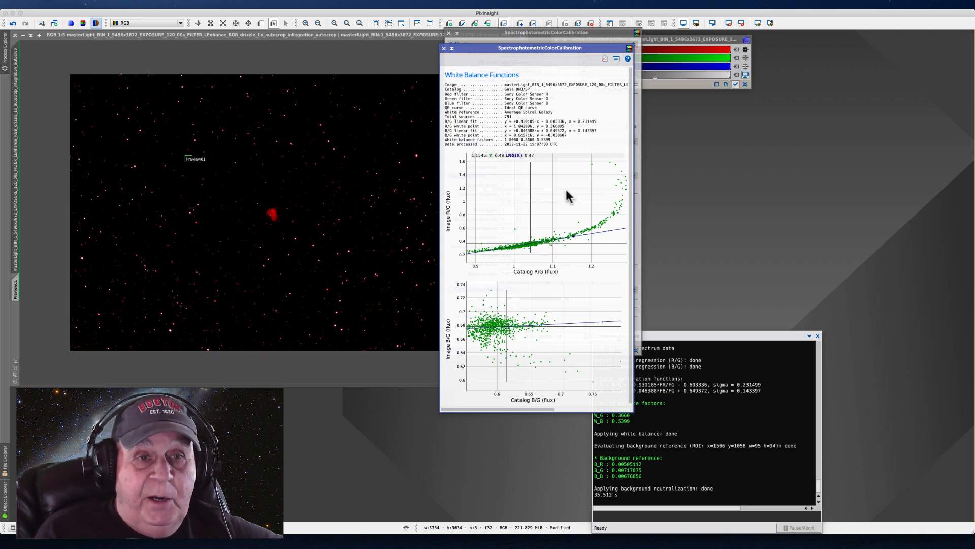
click(444, 49)
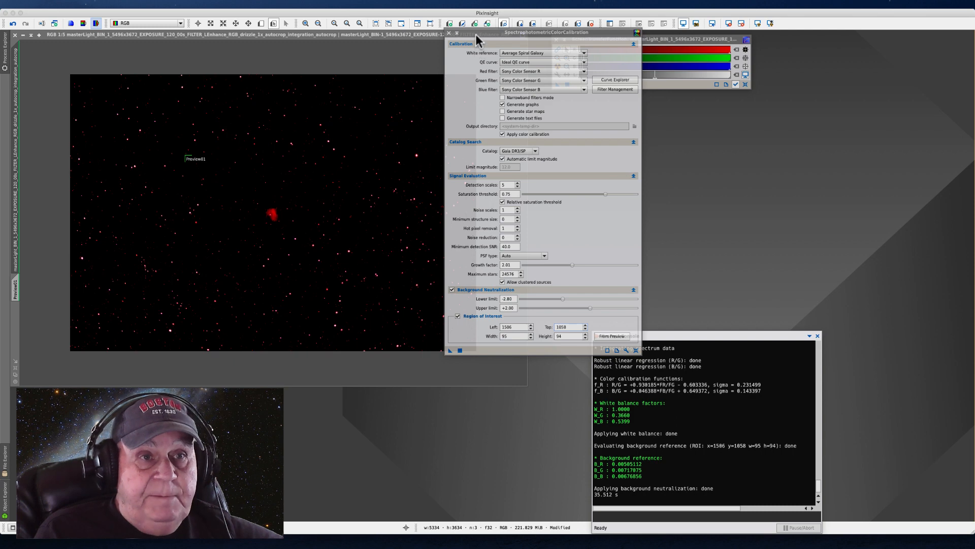
Auto-stretch the display of the color-calibrated master light again and inspect the nebula and star colors
drag(475, 34, 551, 101)
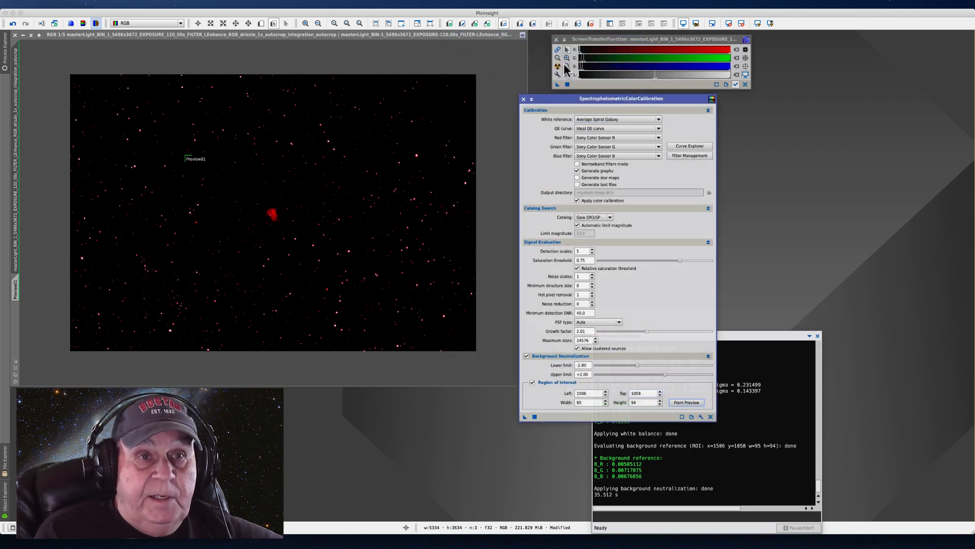
click(558, 66)
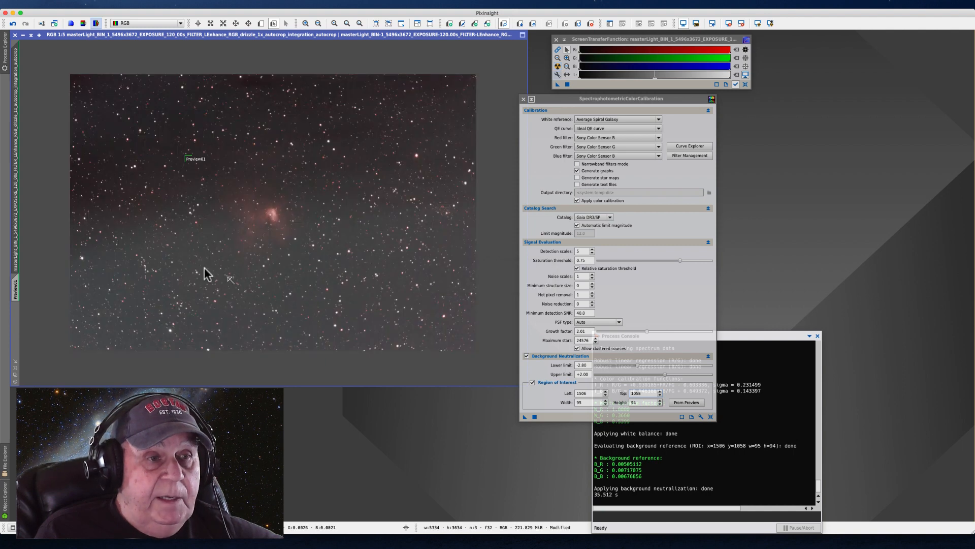
scroll(236, 277, up, 1)
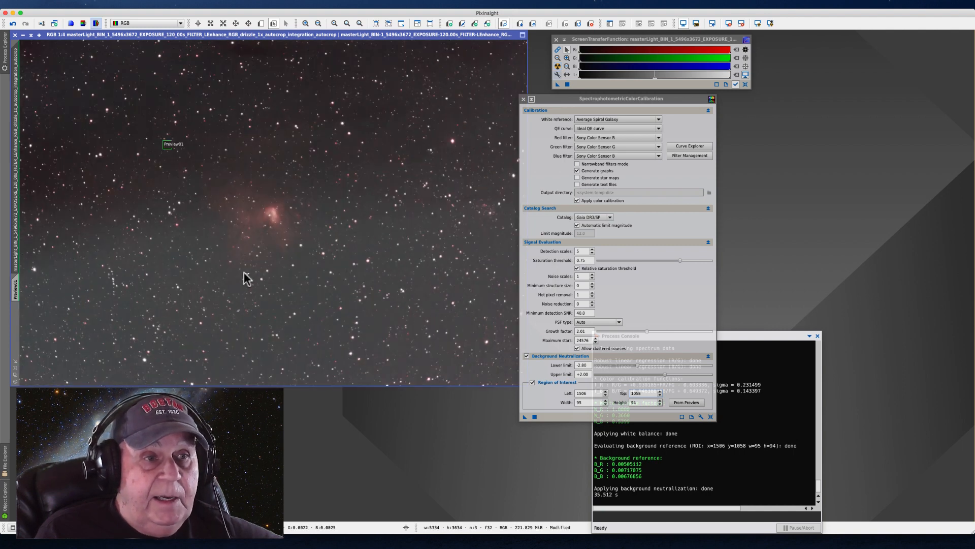
scroll(244, 272, up, 2)
scroll(283, 263, down, 2)
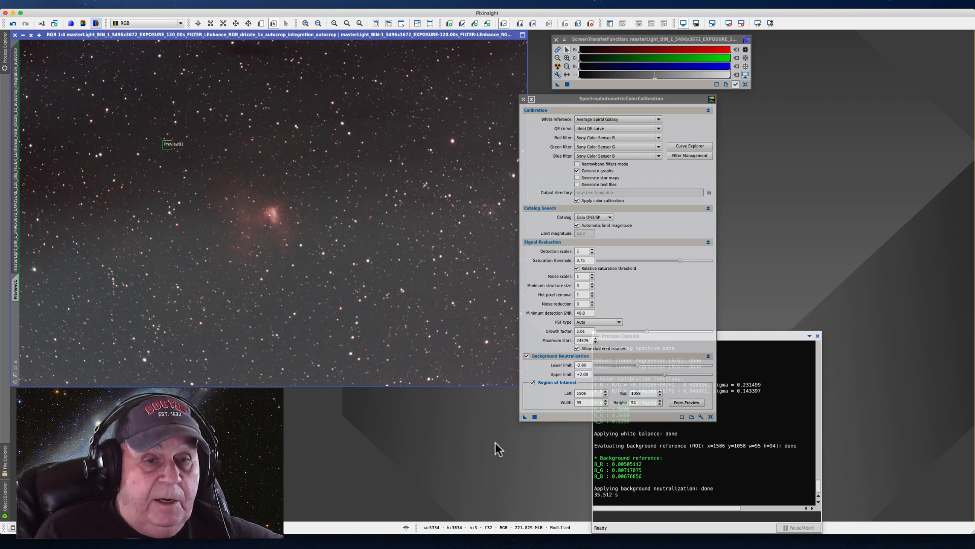
Store the current SpectrophotometricColorCalibration settings as a process icon on the workspace
click(523, 416)
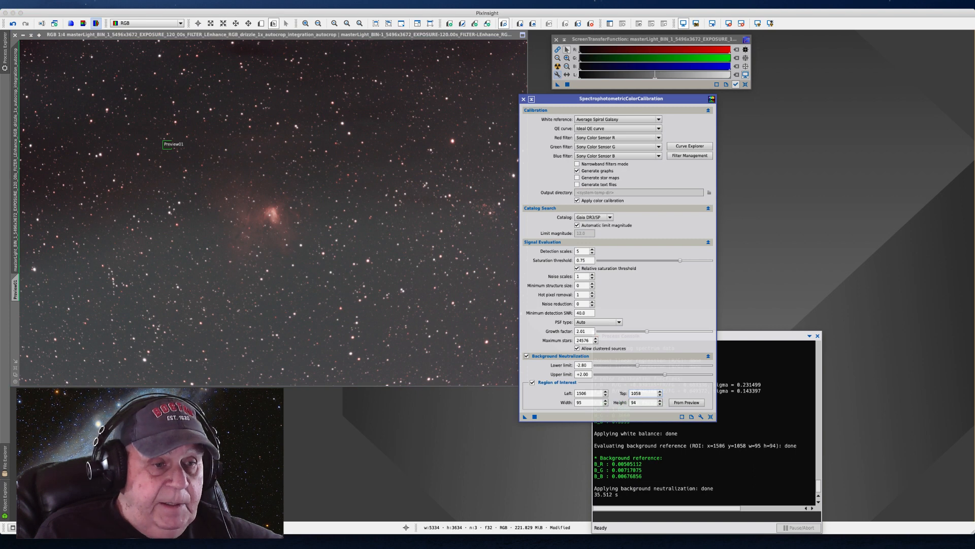
right_click(217, 451)
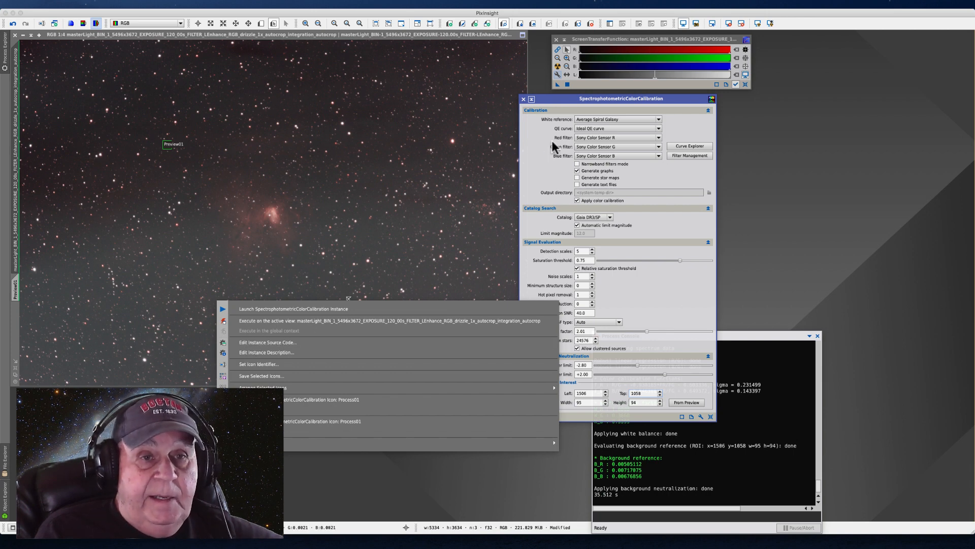
click(552, 99)
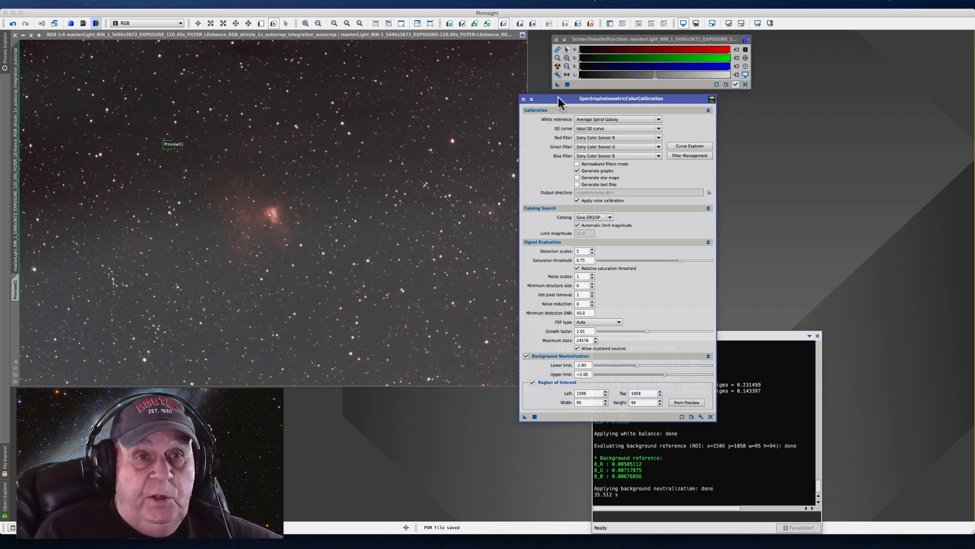
Set the red filter to Astronomik Deep Sky R and the green filter to Astronomik Deep Sky G in SpectrophotometricColorCalibration
drag(557, 96, 437, 105)
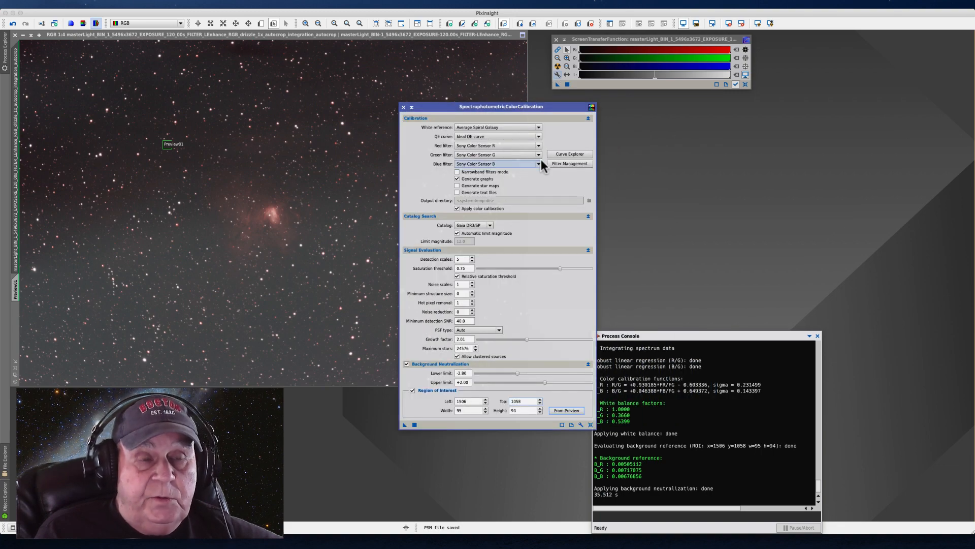
click(538, 145)
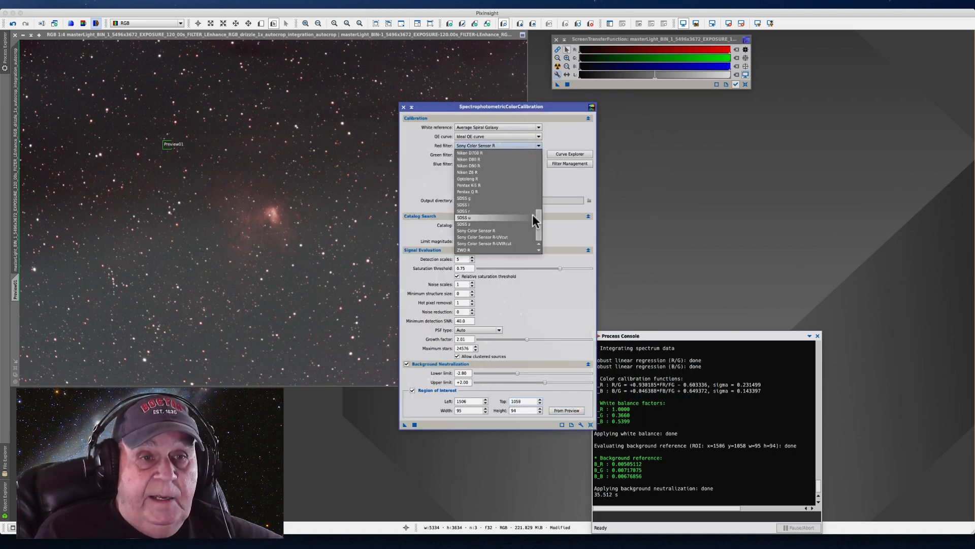
drag(536, 218, 537, 163)
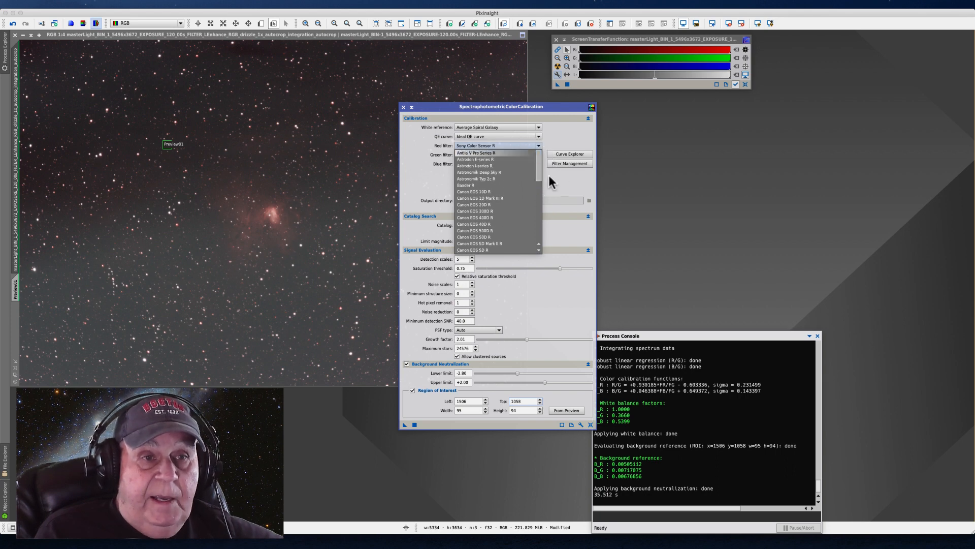
click(472, 172)
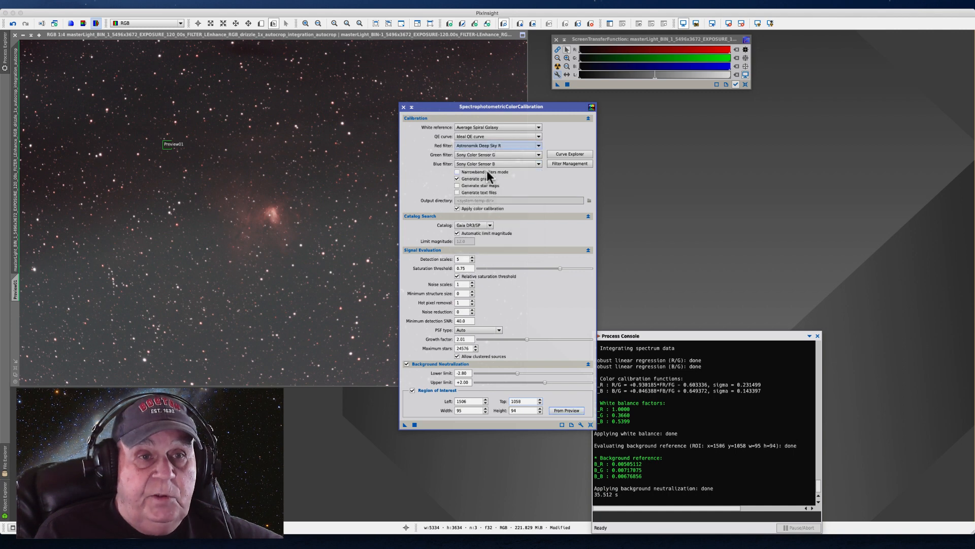
click(537, 155)
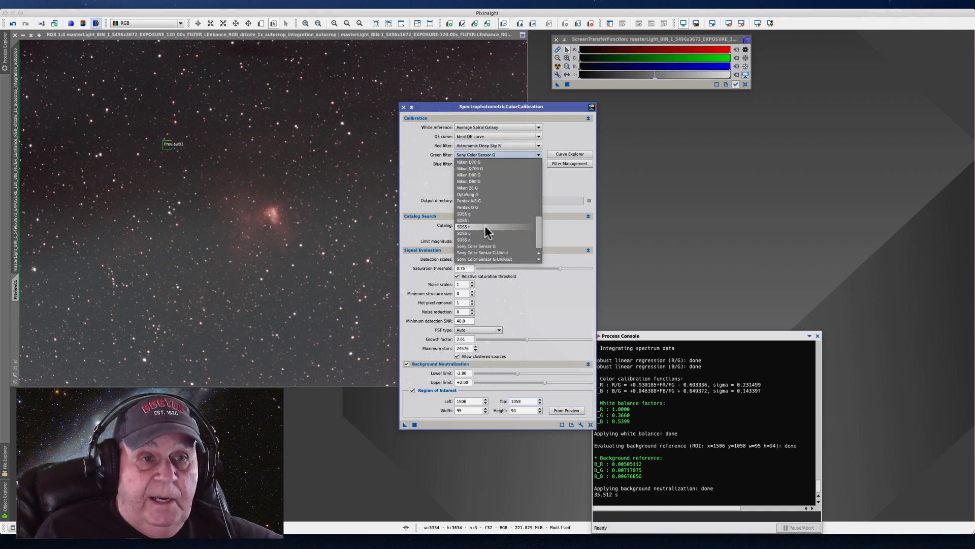
scroll(534, 223, up, 2)
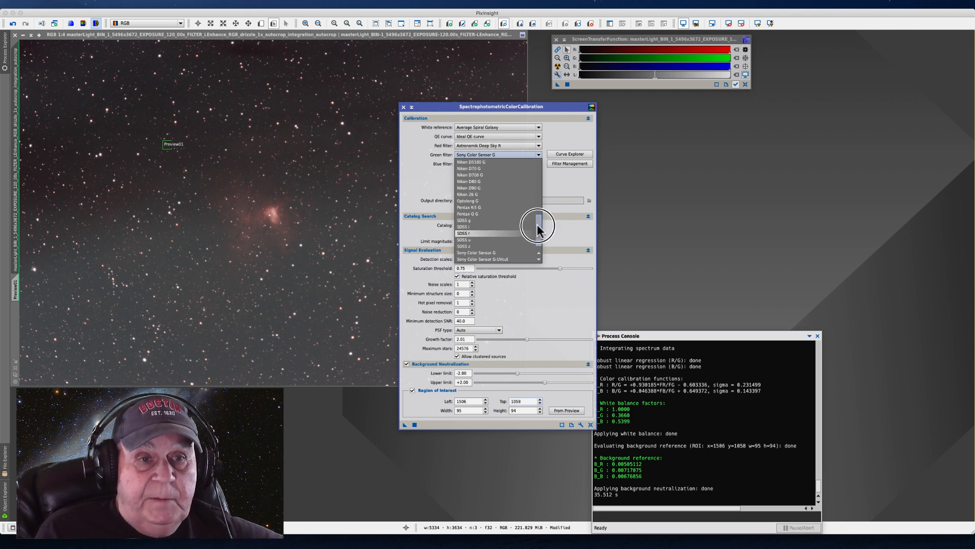
drag(540, 222, 545, 154)
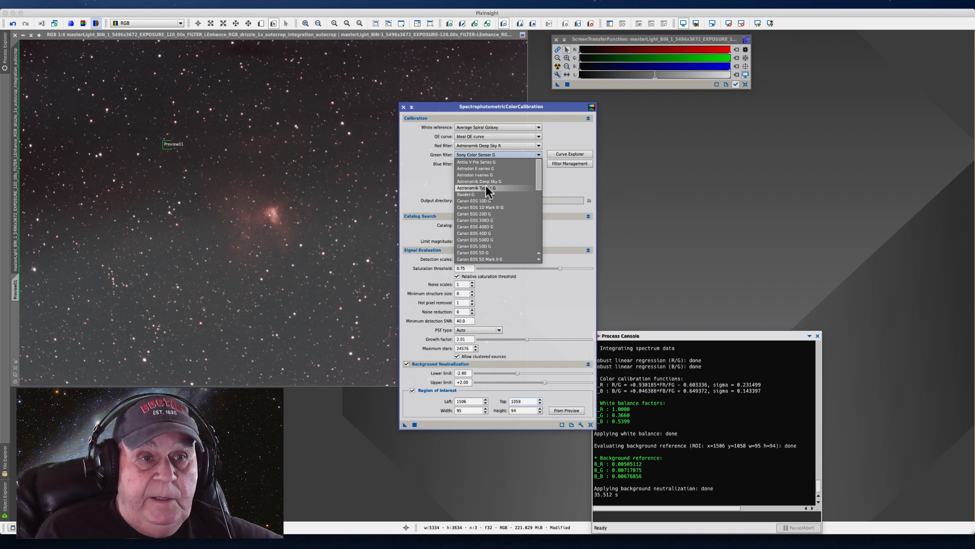
click(478, 182)
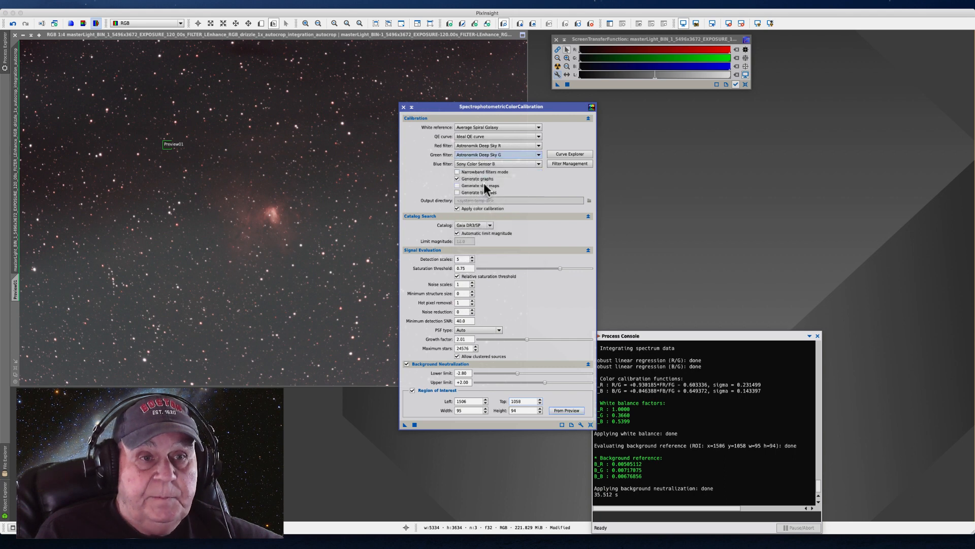
Set the blue filter to Astronomik Deep Sky B, matching the series of the red and green filters
click(536, 165)
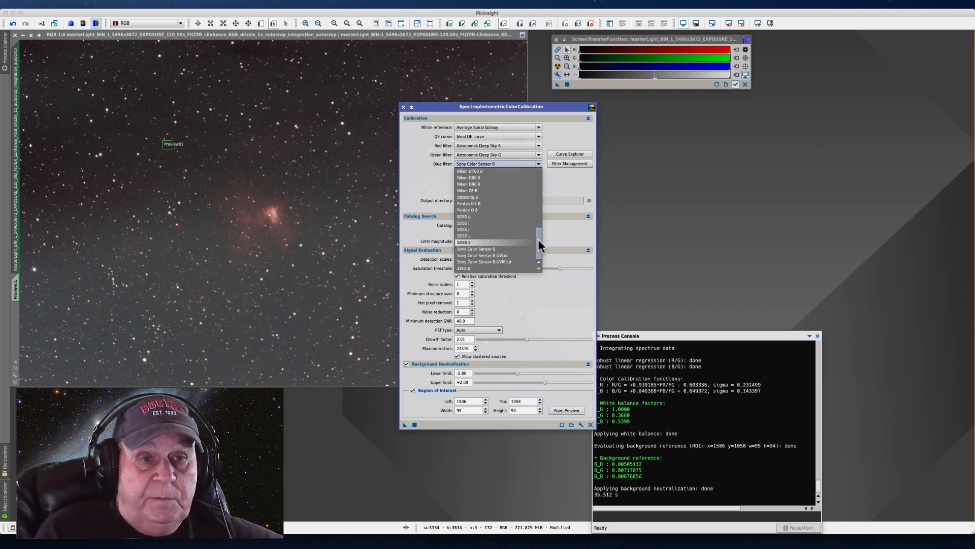
drag(538, 239, 544, 163)
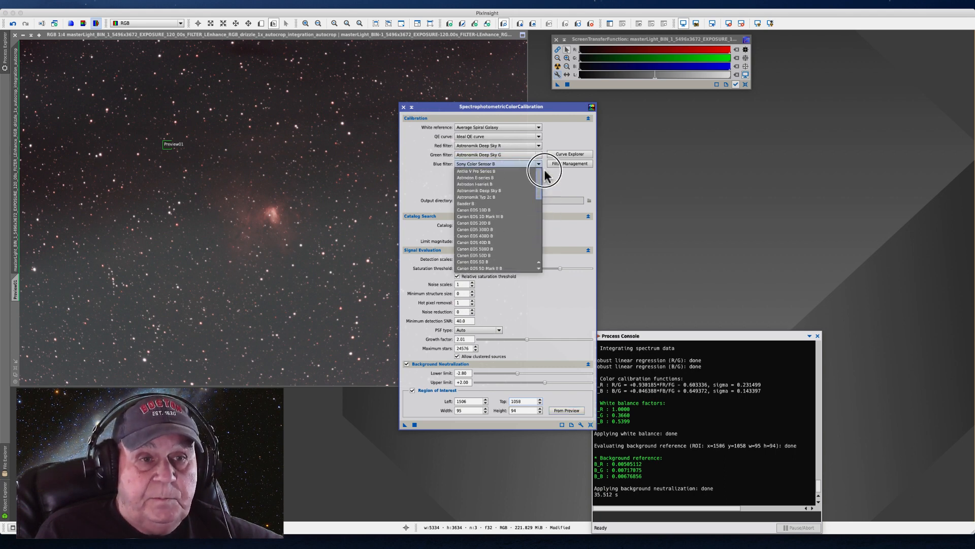
click(487, 184)
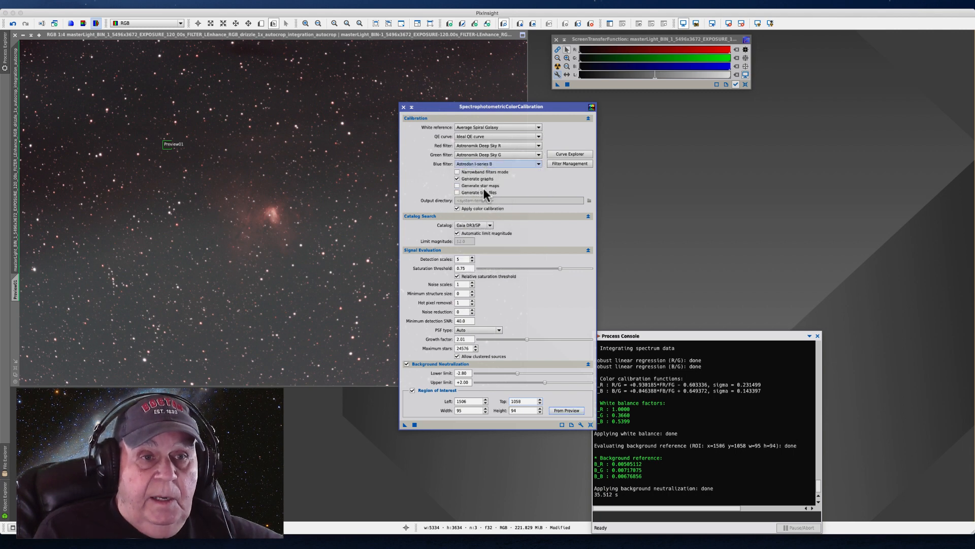
click(539, 154)
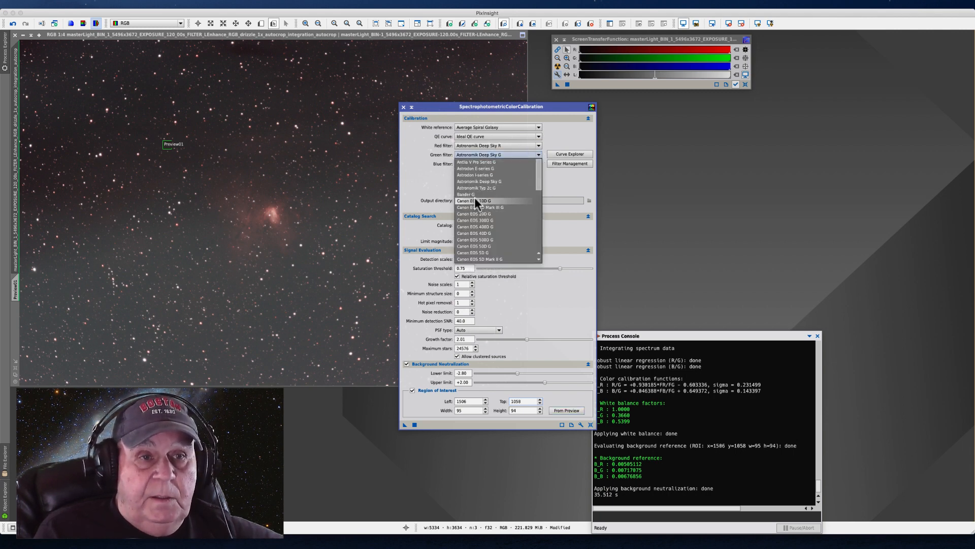
click(424, 202)
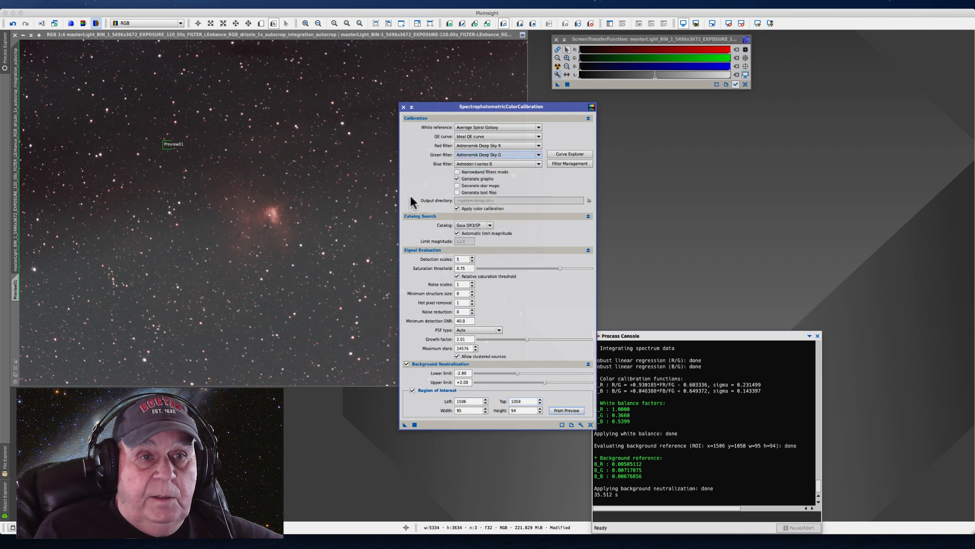
click(538, 163)
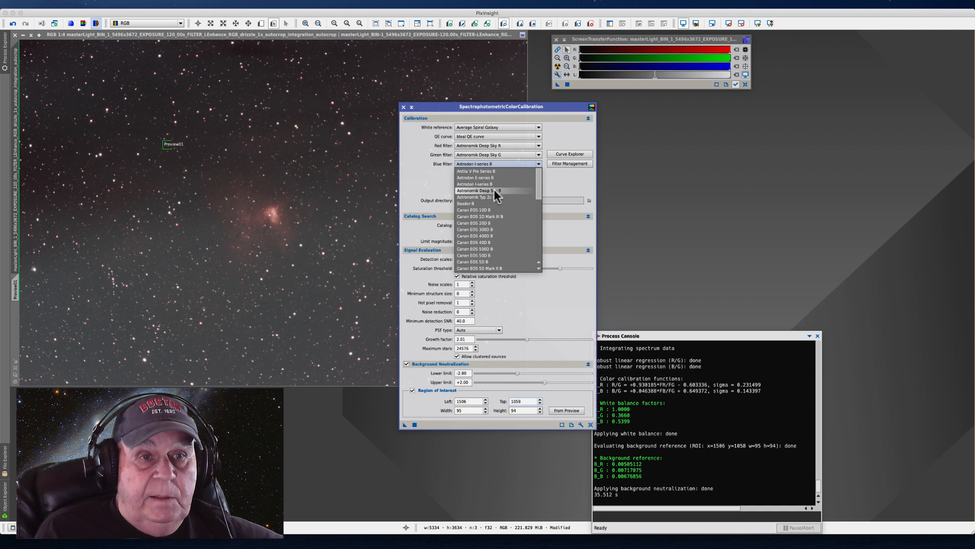
click(485, 190)
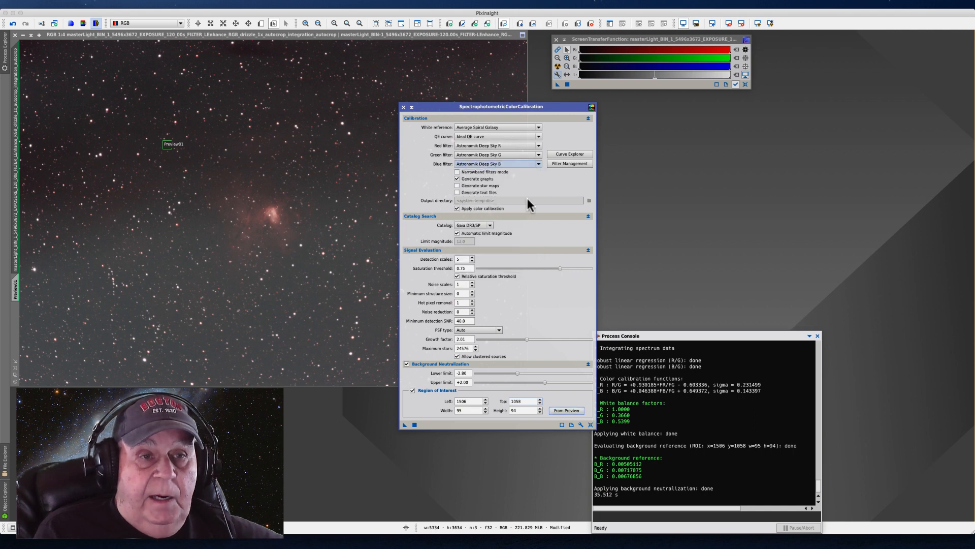
Turn on narrowband filters mode and enable its optimization for stars
click(457, 173)
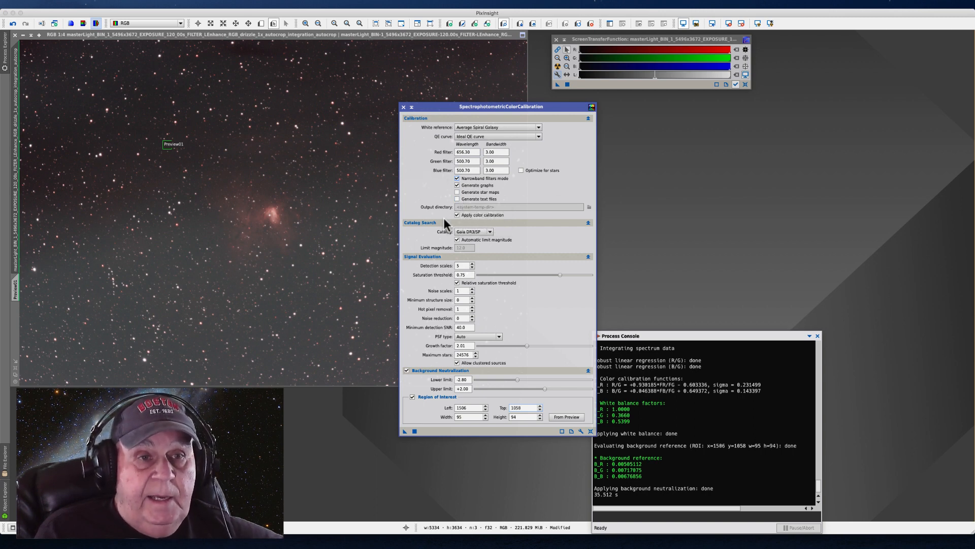
click(521, 170)
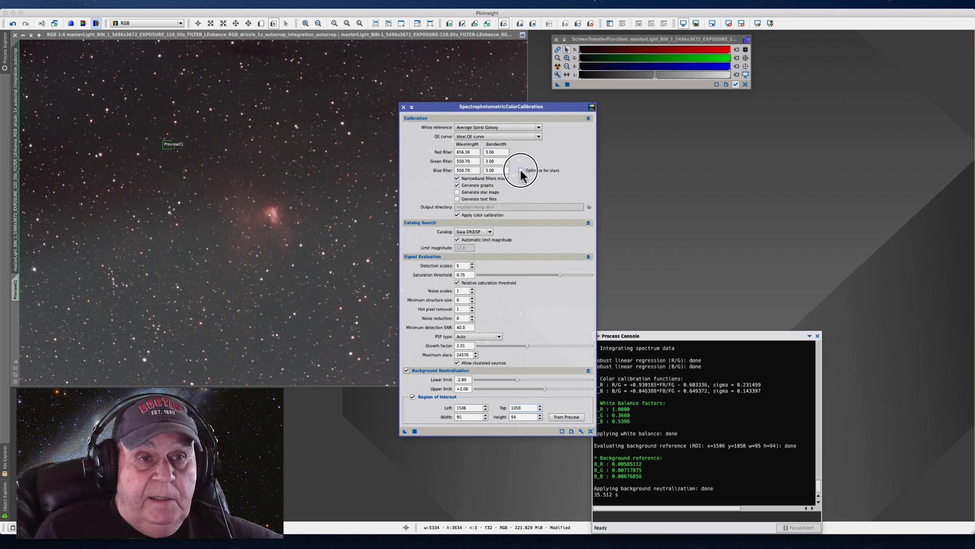